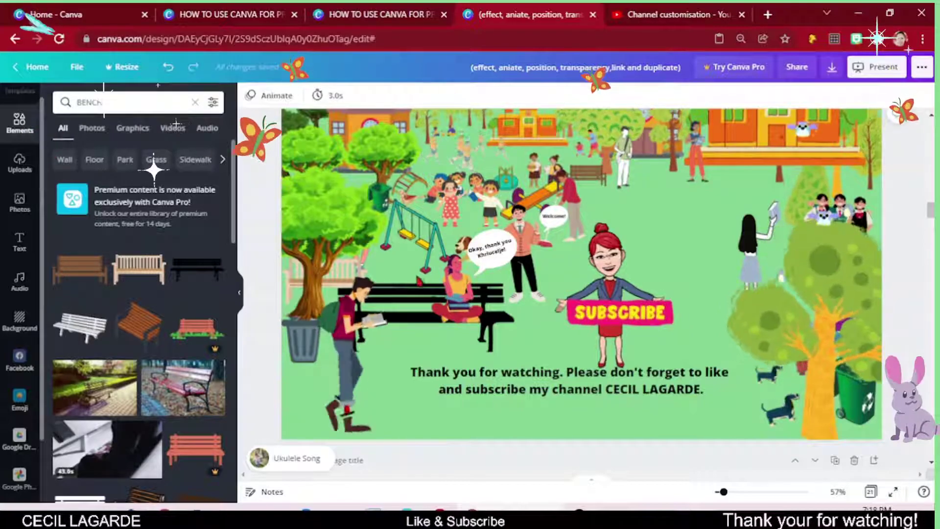
# Select the black bench and bring up its Position layering and alignment options.
pyautogui.click(490, 329)
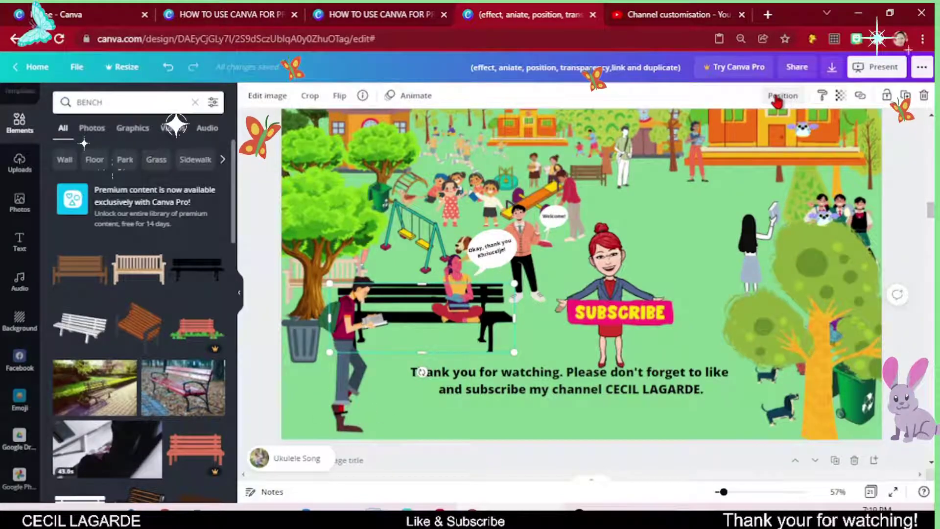
pyautogui.click(779, 97)
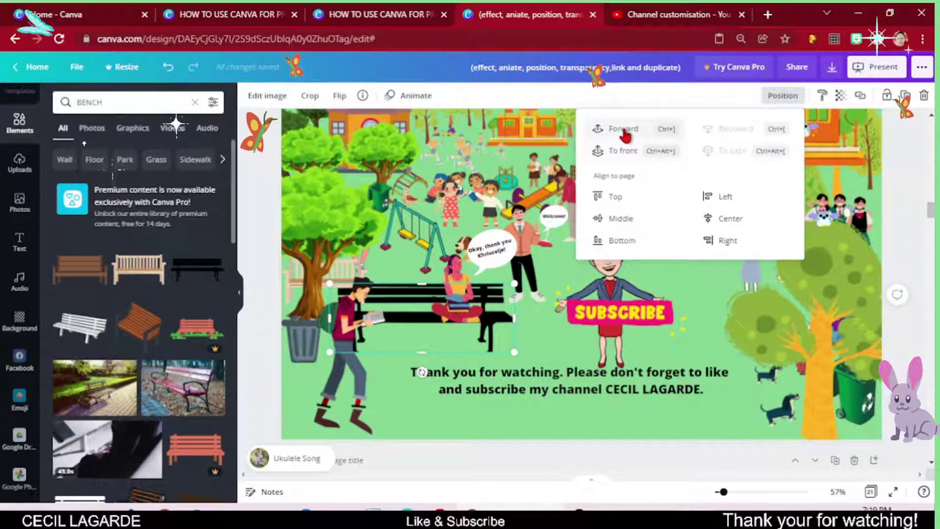
# Move the bench forward over the seated woman and align the selection to the page's right.
pyautogui.click(623, 129)
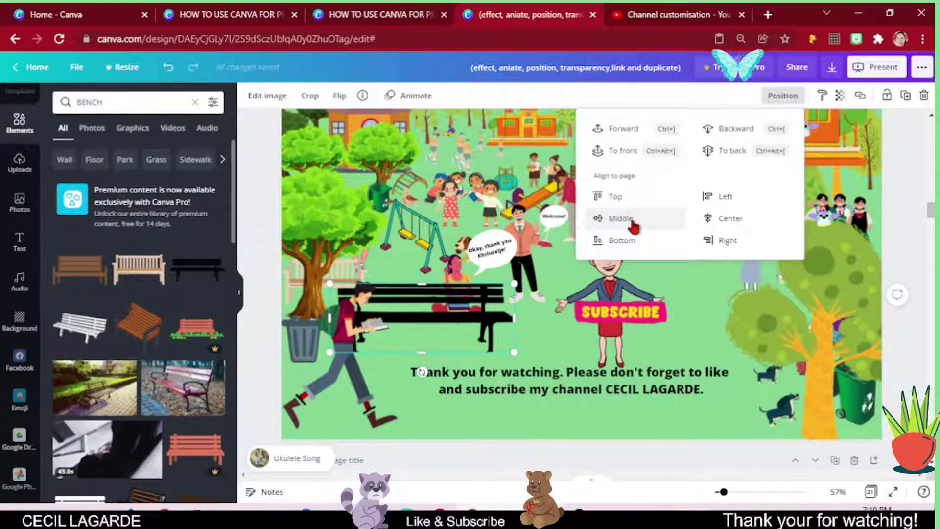
pyautogui.click(727, 247)
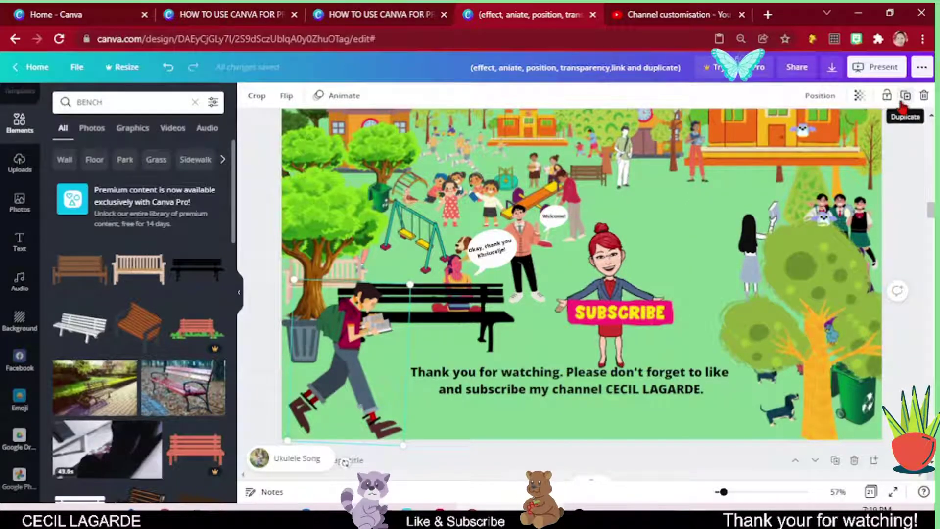
# Duplicate the walking boy with the book and set the copy beside the original.
pyautogui.click(904, 96)
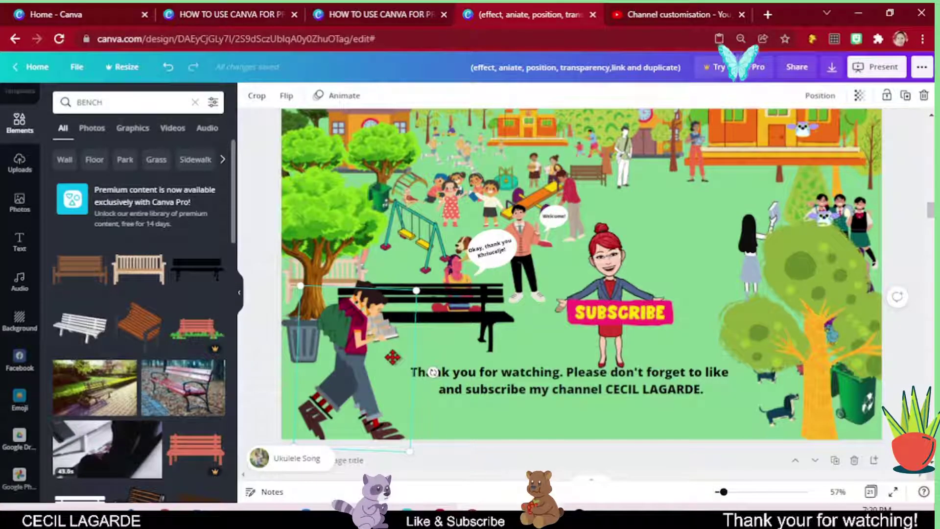
pyautogui.hotkey('ctrl', 'd')
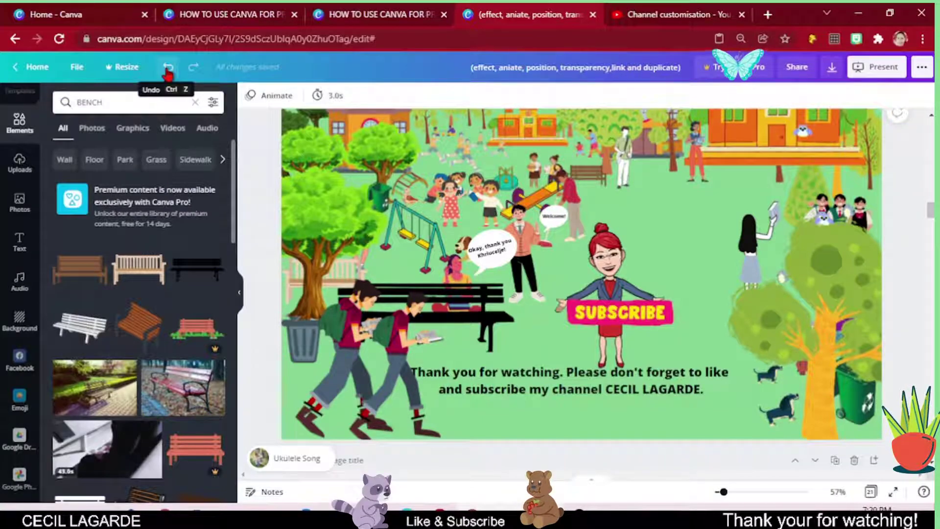
# Scroll to the keyword element ideas page and select the red-haired presenter character.
pyautogui.scroll(-1, 627, 242)
pyautogui.click(627, 242)
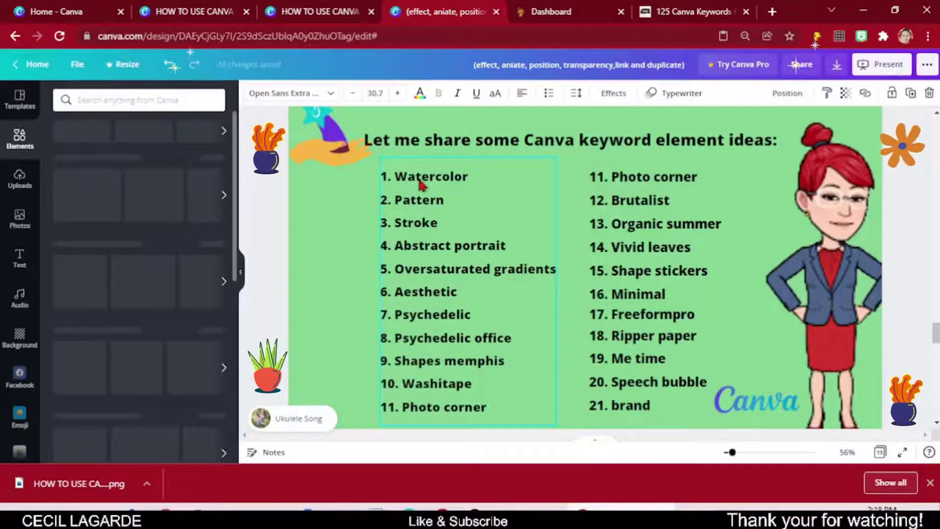
# Select the keyword ideas heading, then scroll to page 11's Watercolor–Photo corner list.
pyautogui.click(463, 145)
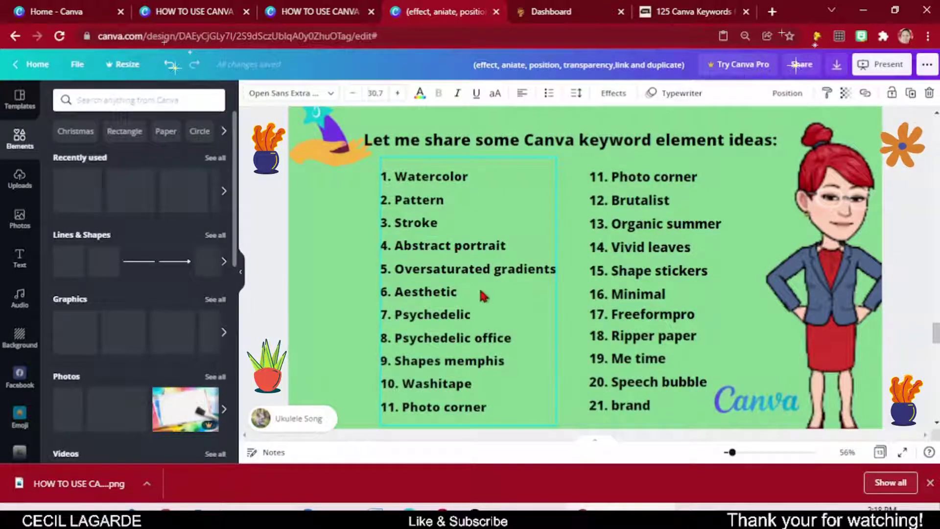
pyautogui.scroll(-3, 482, 302)
pyautogui.scroll(-2, 482, 302)
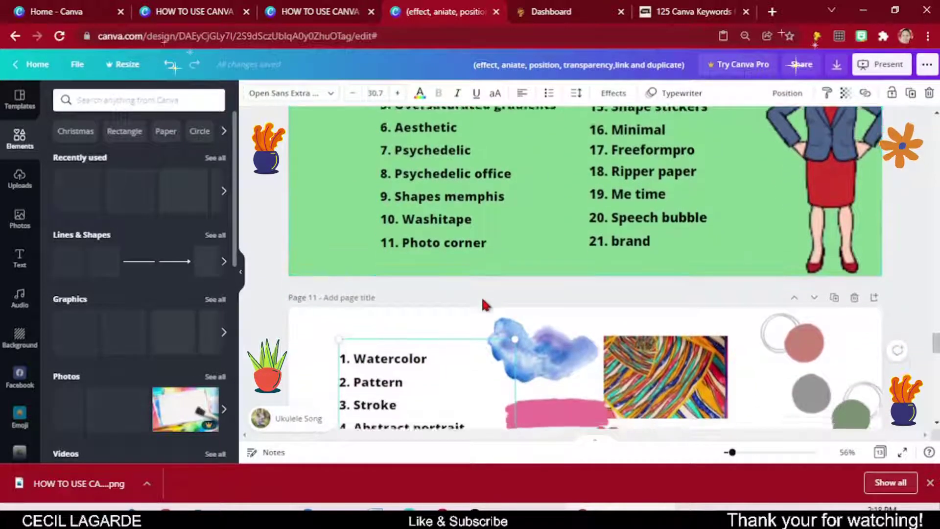
pyautogui.scroll(-3, 482, 302)
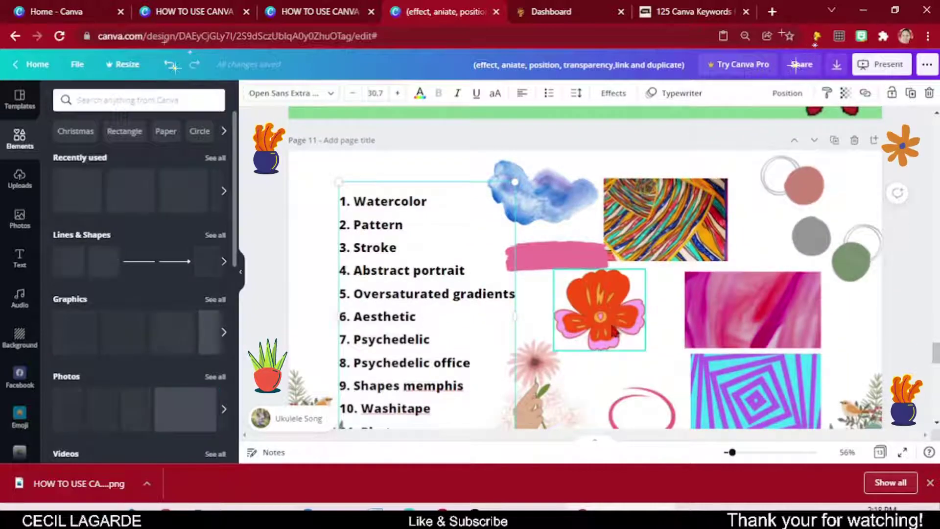
pyautogui.scroll(-3, 483, 316)
pyautogui.scroll(2, 521, 313)
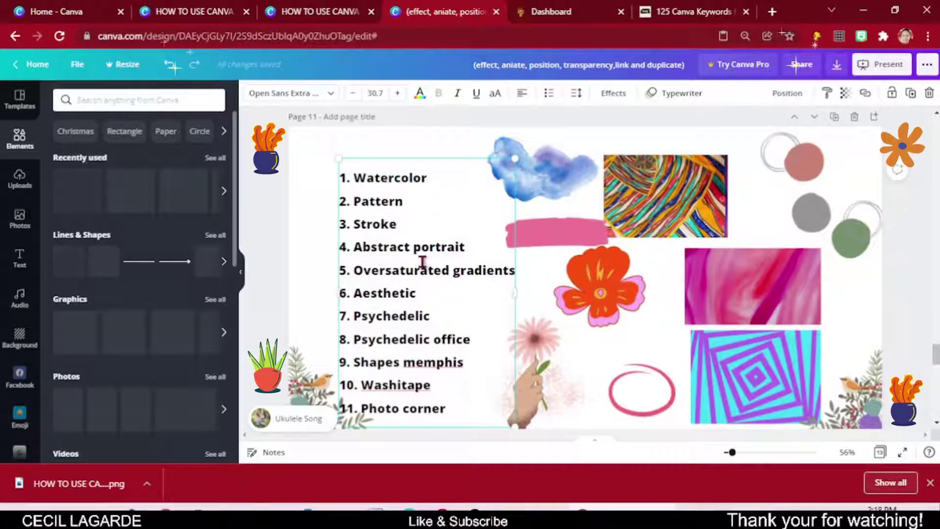
pyautogui.scroll(-2, 431, 292)
pyautogui.scroll(-1, 430, 292)
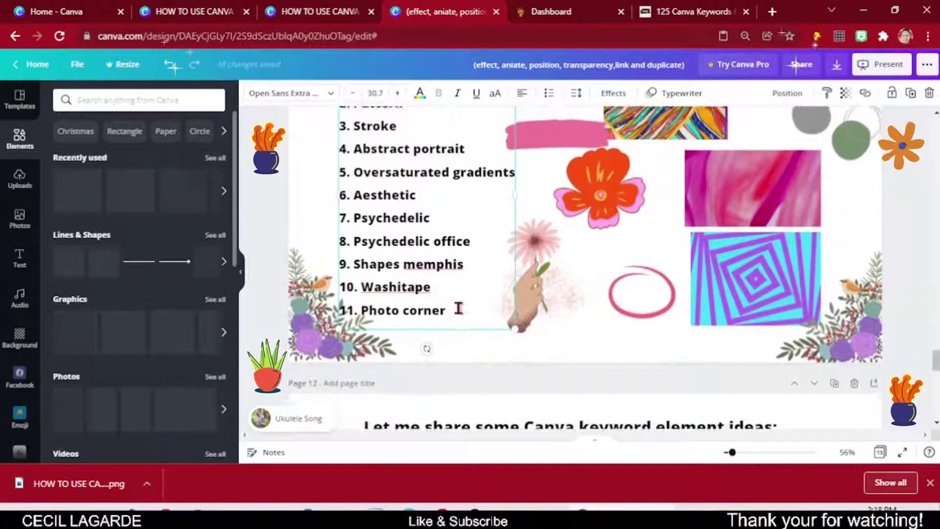
pyautogui.scroll(-1, 457, 306)
pyautogui.scroll(-2, 480, 336)
pyautogui.scroll(-1, 490, 353)
pyautogui.scroll(-1, 489, 354)
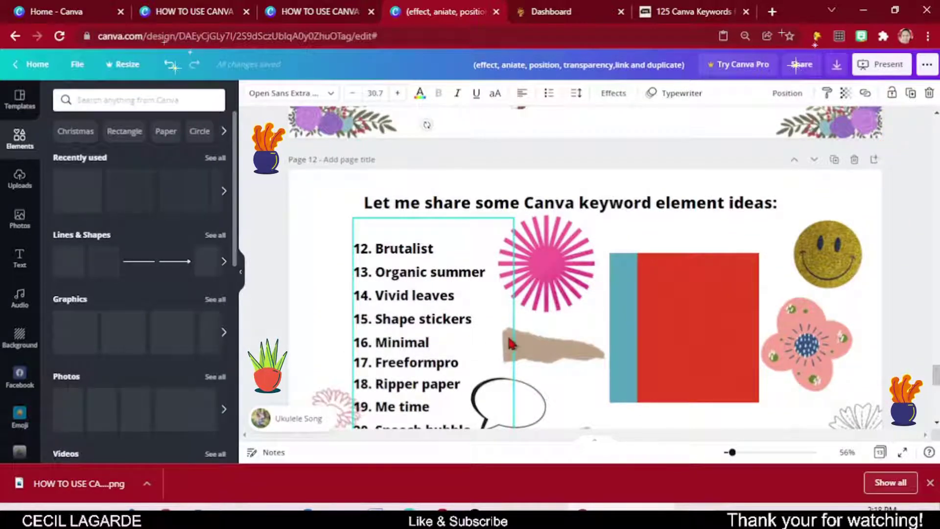
pyautogui.scroll(2, 555, 341)
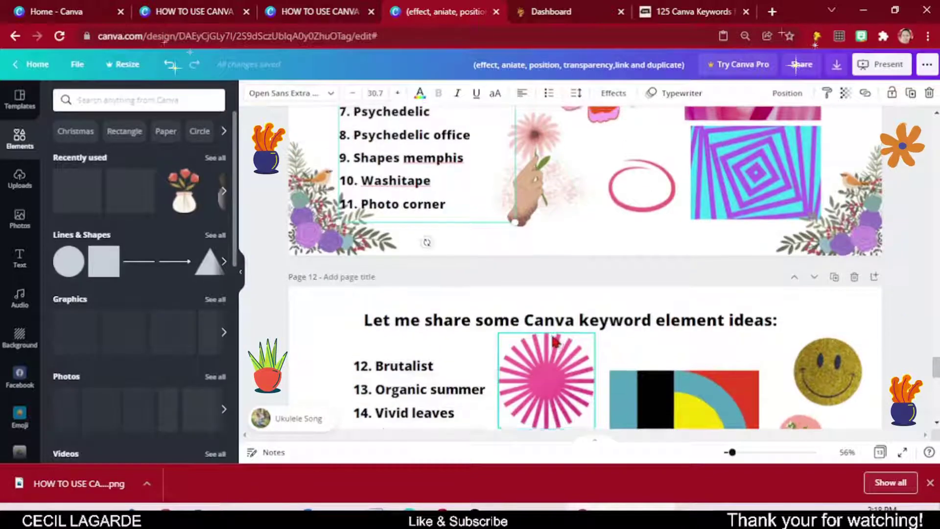
pyautogui.scroll(2, 555, 342)
pyautogui.scroll(1, 555, 341)
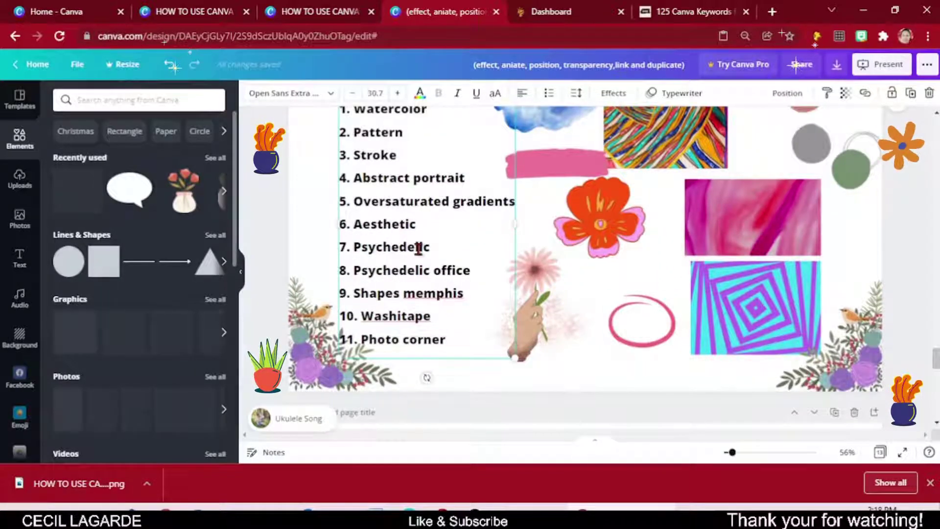
pyautogui.scroll(1, 503, 289)
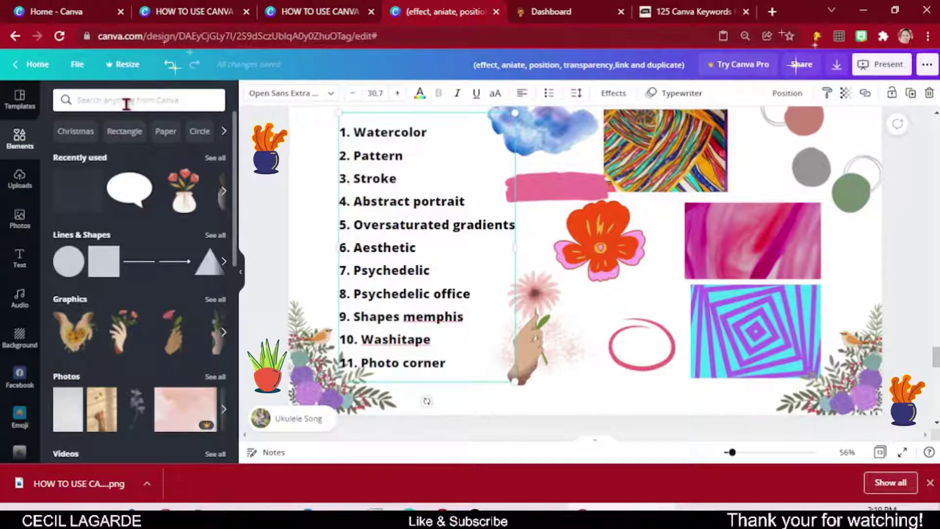
# Copy the keyword 'Abstract portrait' from the list and search Elements for it.
pyautogui.click(21, 141)
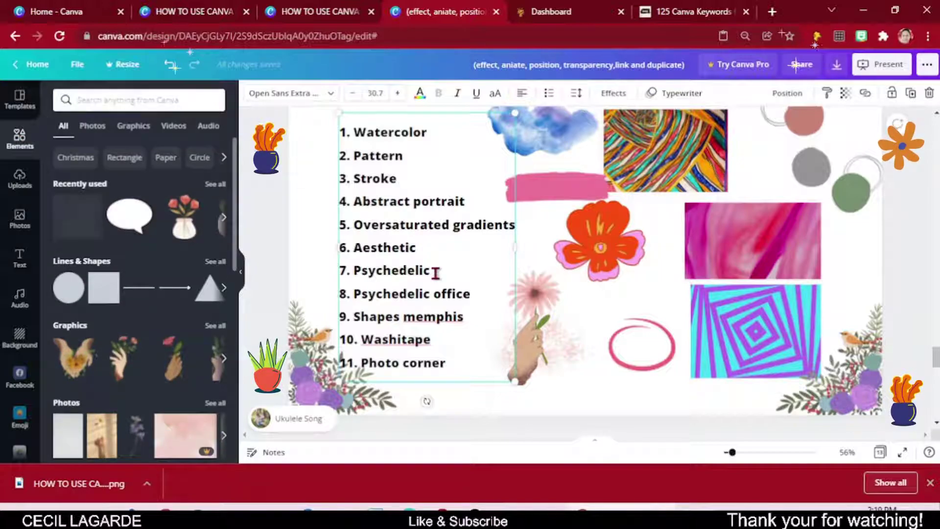
pyautogui.scroll(2, 431, 274)
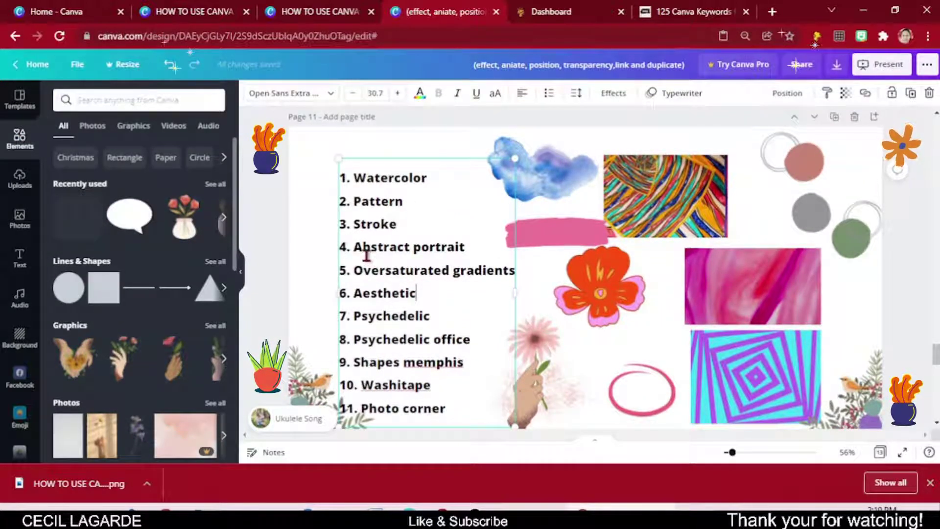
pyautogui.moveTo(354, 247); pyautogui.dragTo(464, 248)
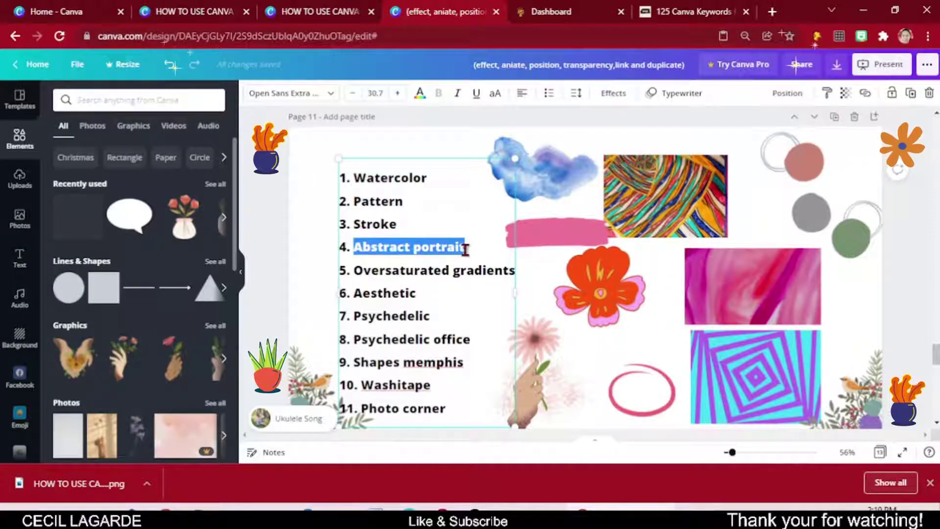
pyautogui.click(109, 100)
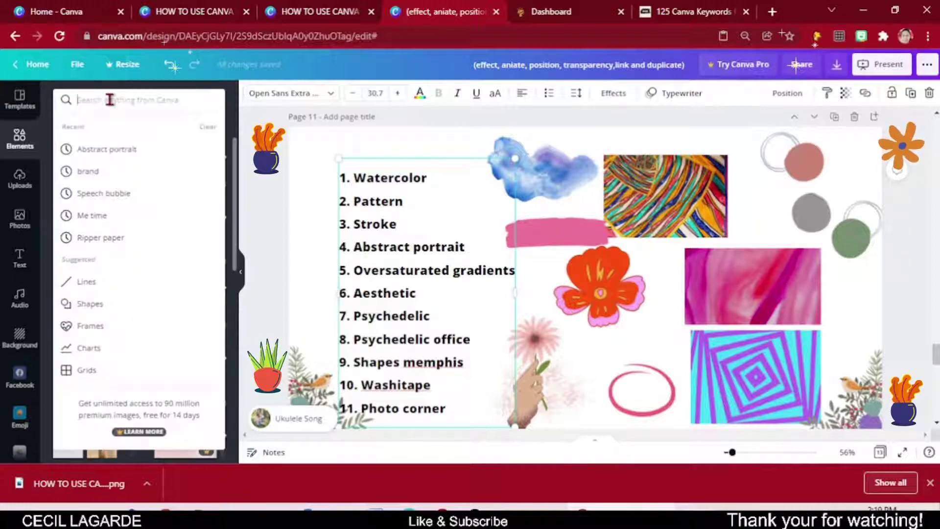
pyautogui.hotkey('ctrl', 'v')
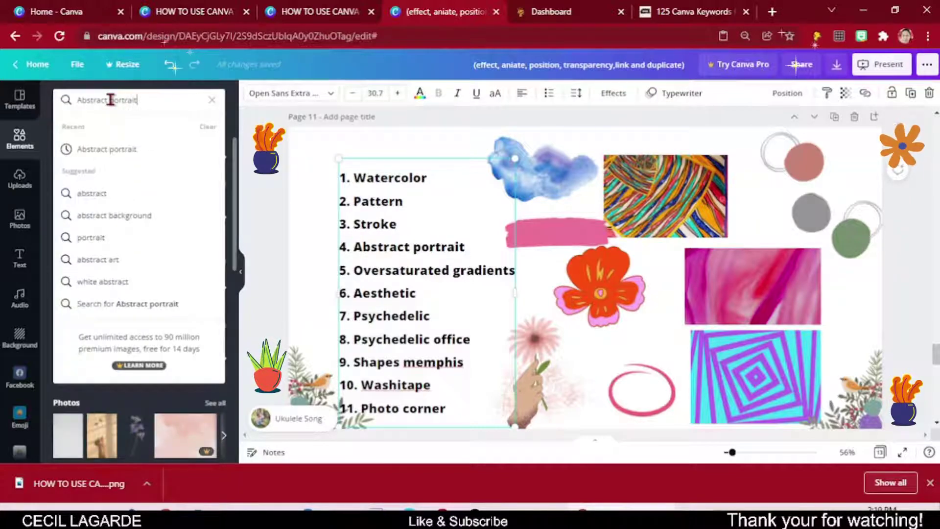
pyautogui.press('Return')
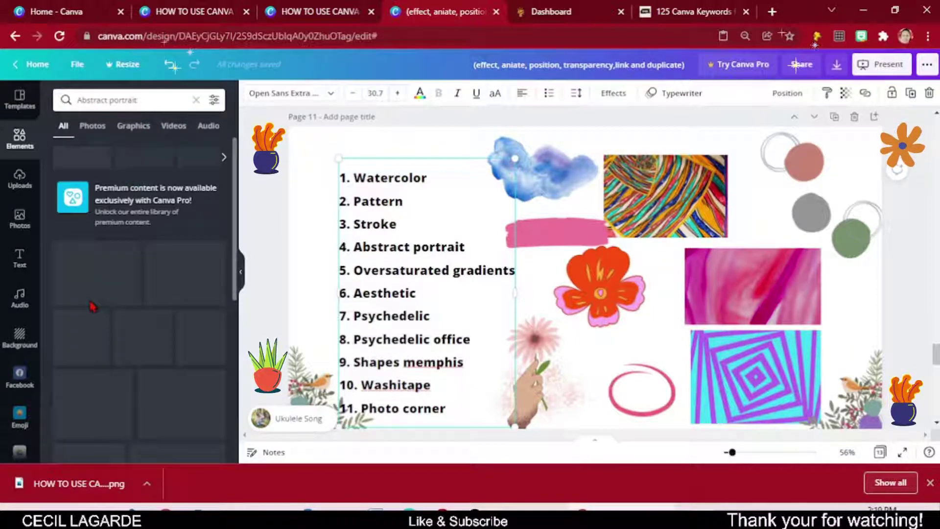
# Browse the results and drag the hand-with-pink-flower image onto page 11.
pyautogui.scroll(-1, 97, 262)
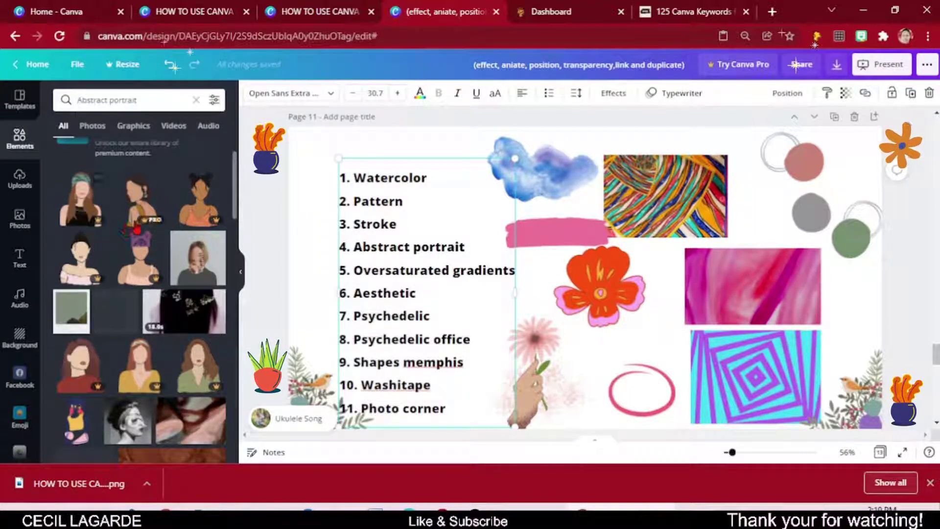
pyautogui.moveTo(197, 257)
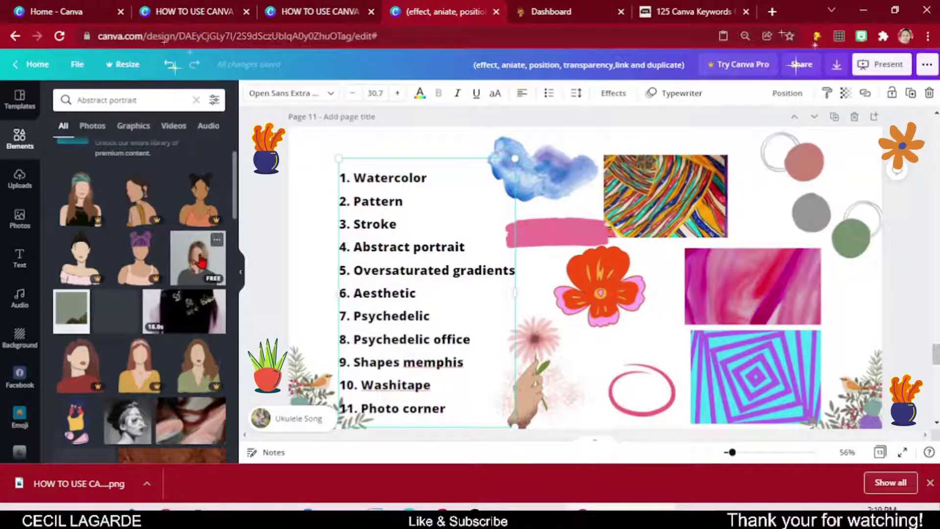
pyautogui.scroll(-2, 200, 263)
pyautogui.scroll(-1, 137, 310)
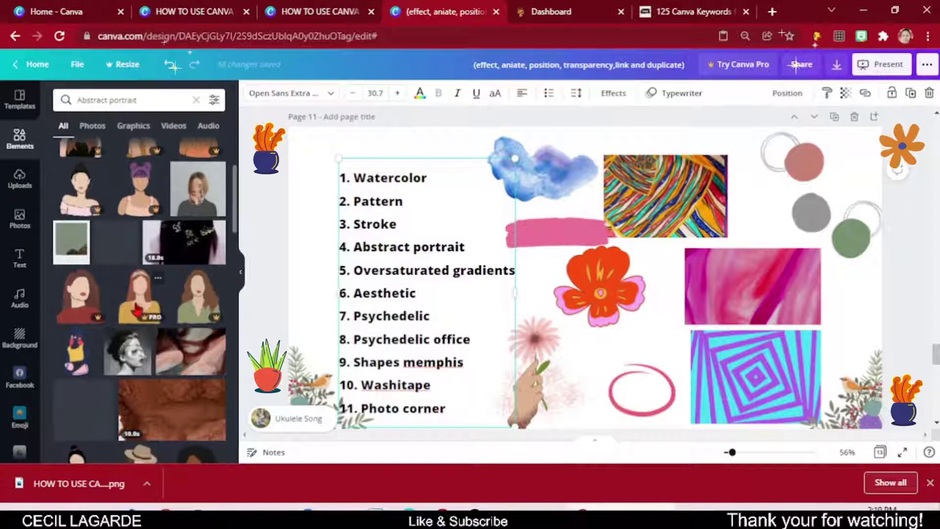
pyautogui.scroll(-2, 139, 313)
pyautogui.scroll(-2, 147, 318)
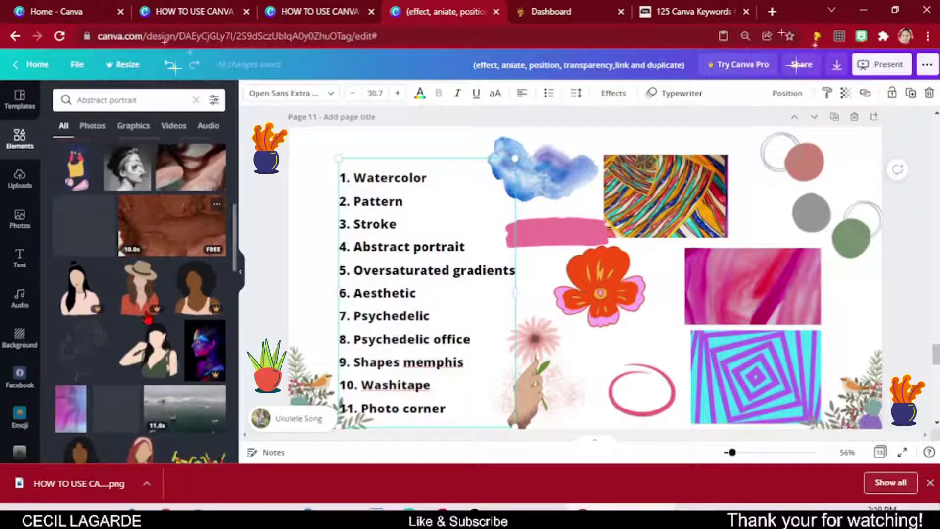
pyautogui.scroll(-2, 147, 313)
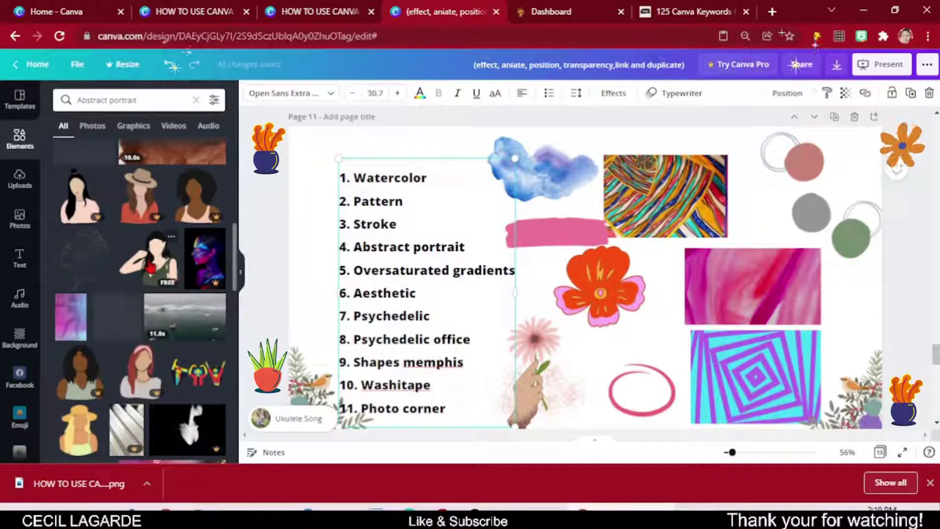
pyautogui.moveTo(71, 407)
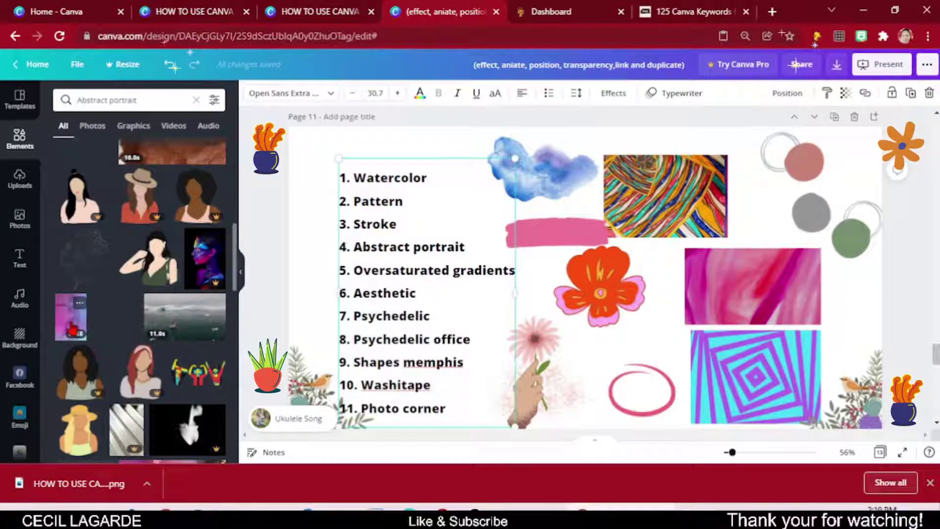
pyautogui.moveTo(73, 328); pyautogui.dragTo(597, 189)
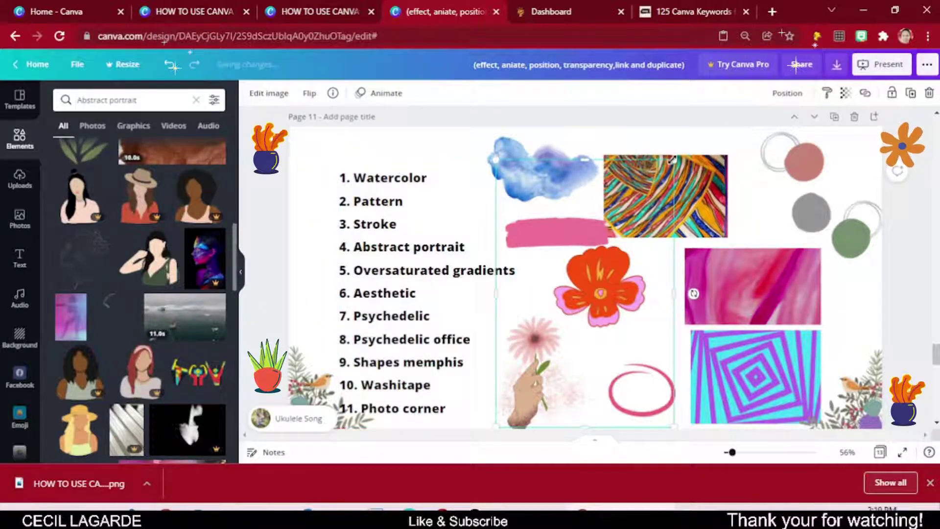
# Shrink the oversized transparent element over the hand-and-flower art and shift it right.
pyautogui.moveTo(672, 159); pyautogui.dragTo(528, 273)
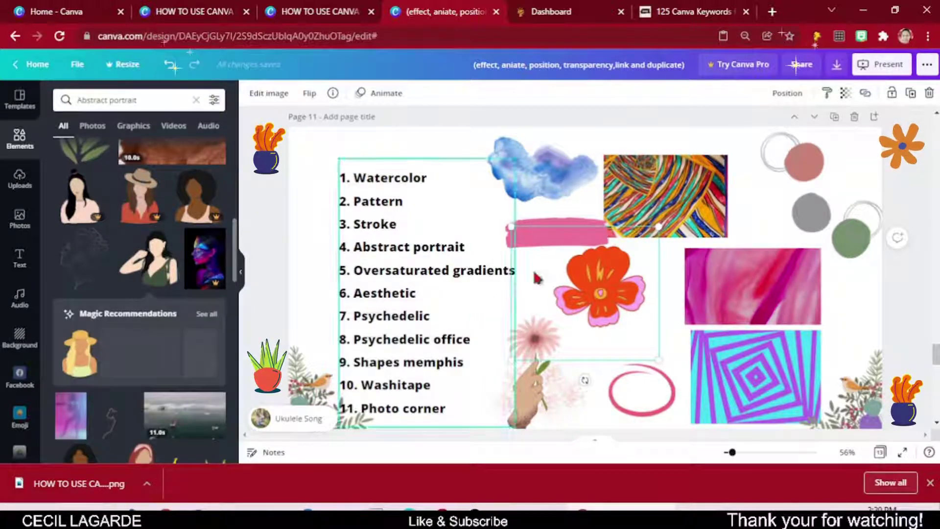
pyautogui.moveTo(656, 228); pyautogui.dragTo(600, 280)
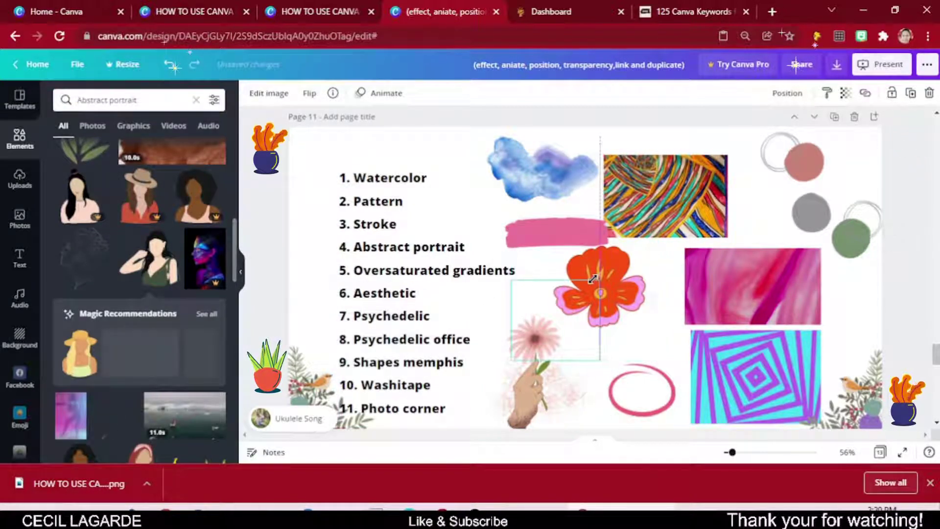
pyautogui.moveTo(555, 320); pyautogui.dragTo(660, 310)
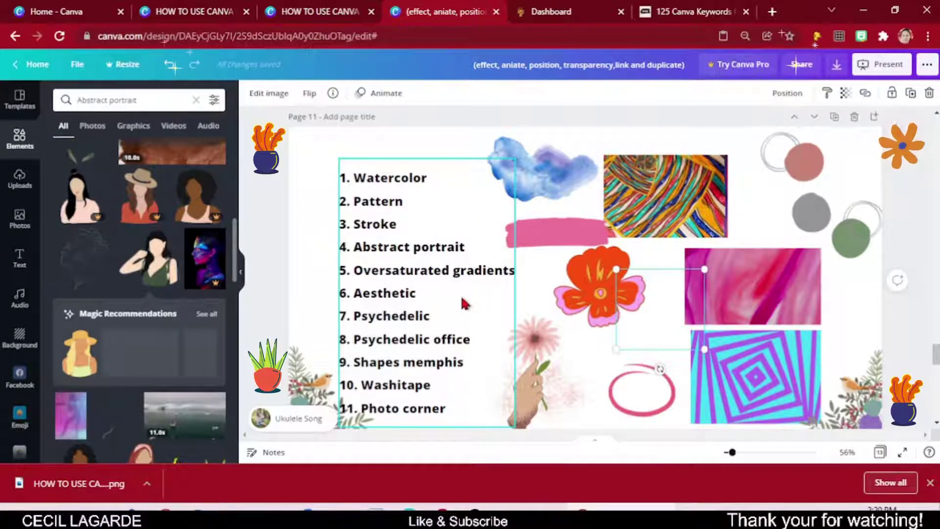
# Highlight the keyword 'Psychedelic' in item 7 of the numbered list.
pyautogui.scroll(-3, 479, 306)
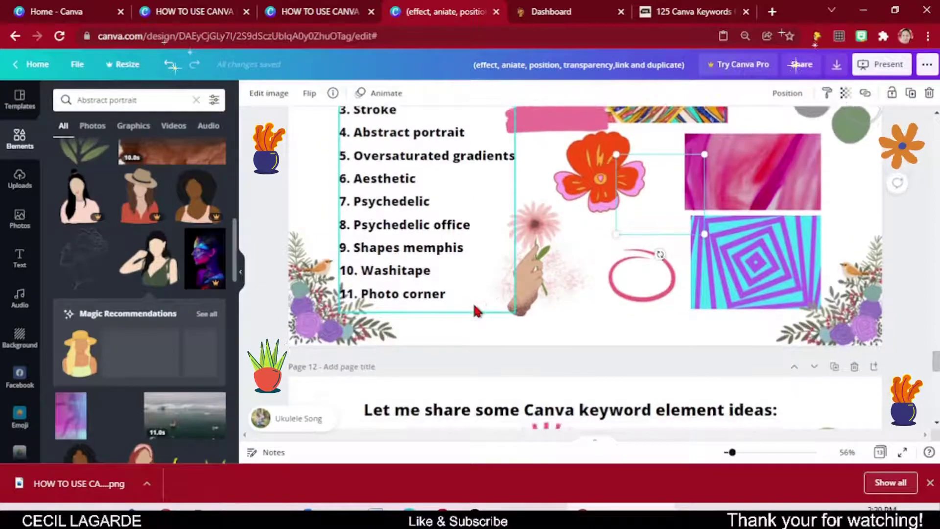
pyautogui.scroll(2, 480, 274)
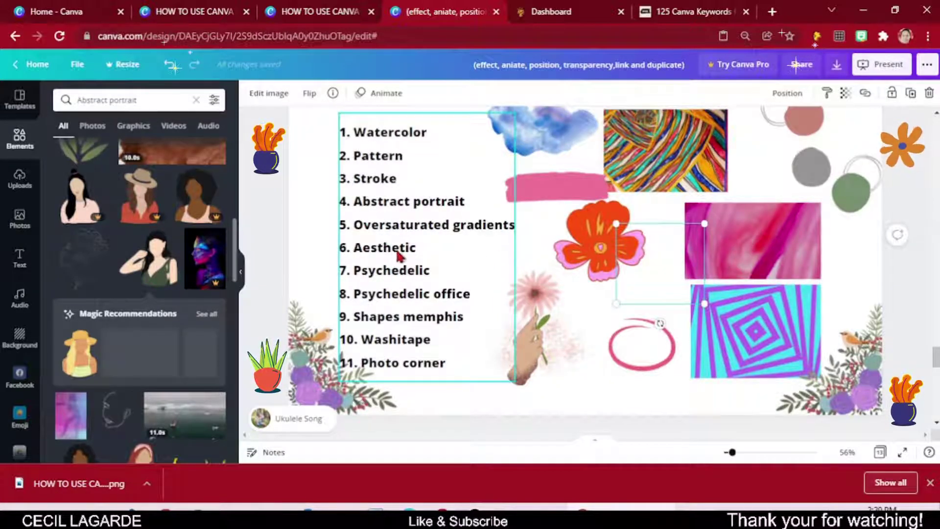
pyautogui.click(419, 272)
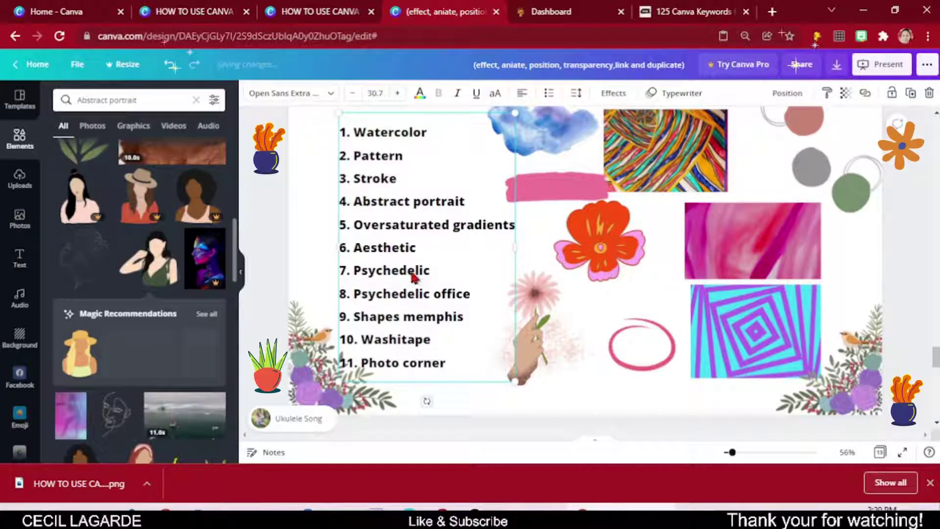
pyautogui.moveTo(433, 272); pyautogui.dragTo(351, 271)
pyautogui.hotkey('ctrl', 'c')
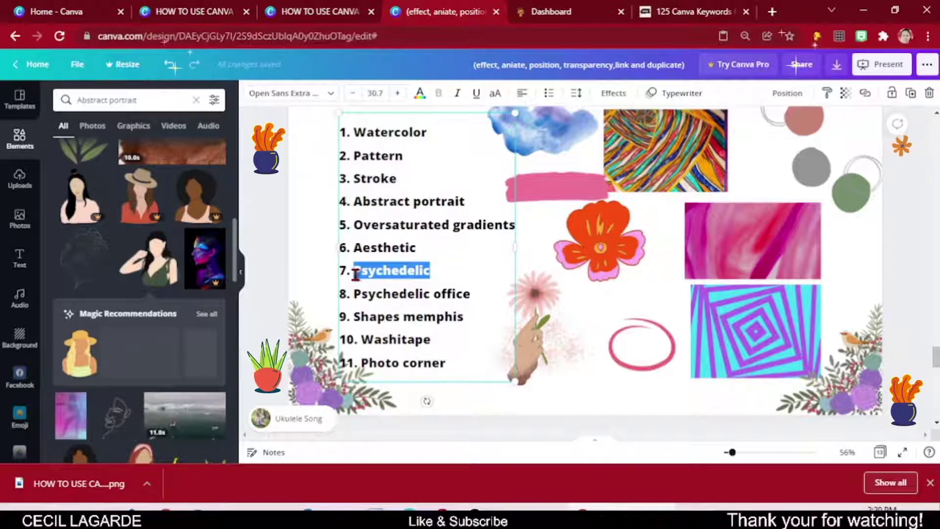
# Replace the Elements search with 'Psychedelic' and run it.
pyautogui.click(152, 97)
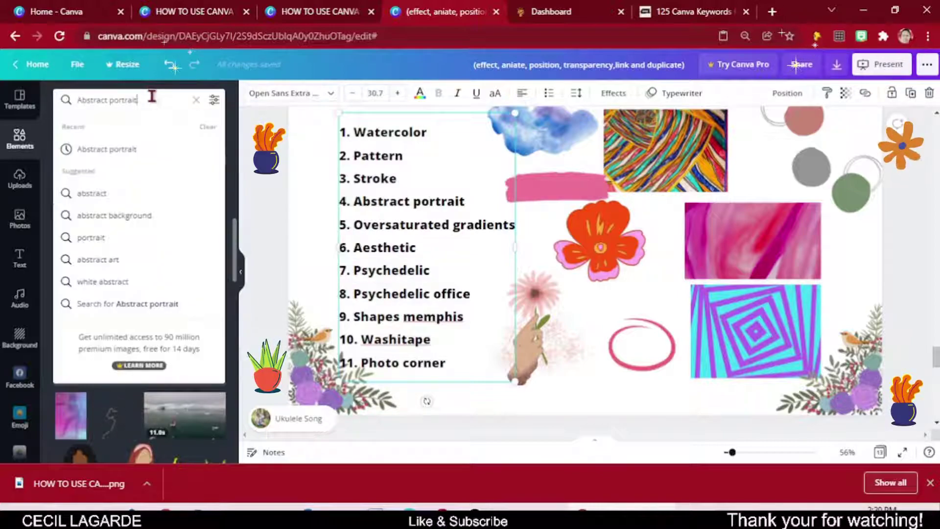
pyautogui.hotkey('ctrl', 'a')
pyautogui.press('BackSpace')
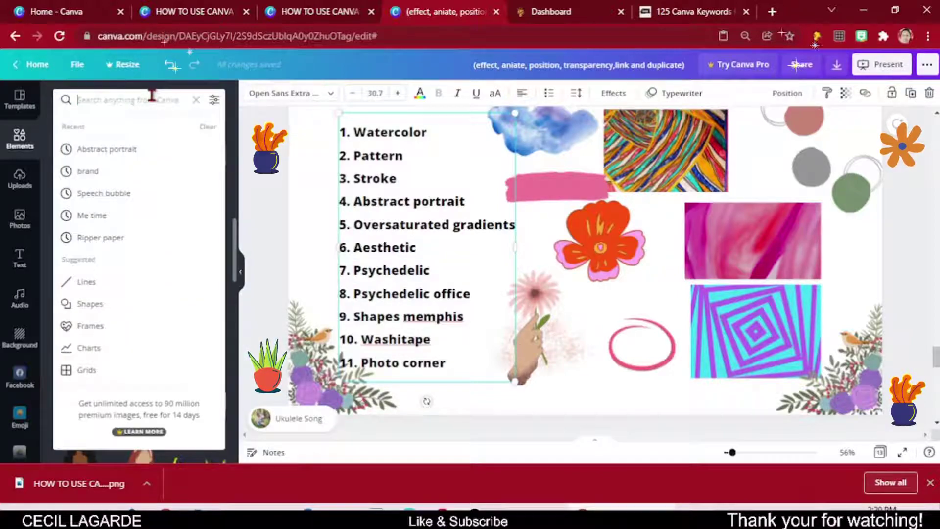
pyautogui.hotkey('ctrl', 'v')
pyautogui.press('Return')
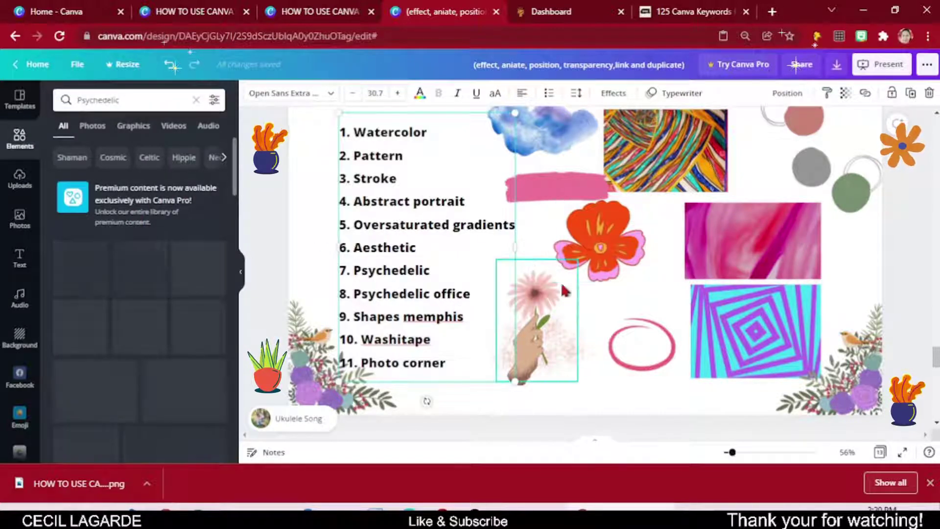
# Shrink the red flower slightly and move the hand-with-flower image up a little.
pyautogui.click(546, 332)
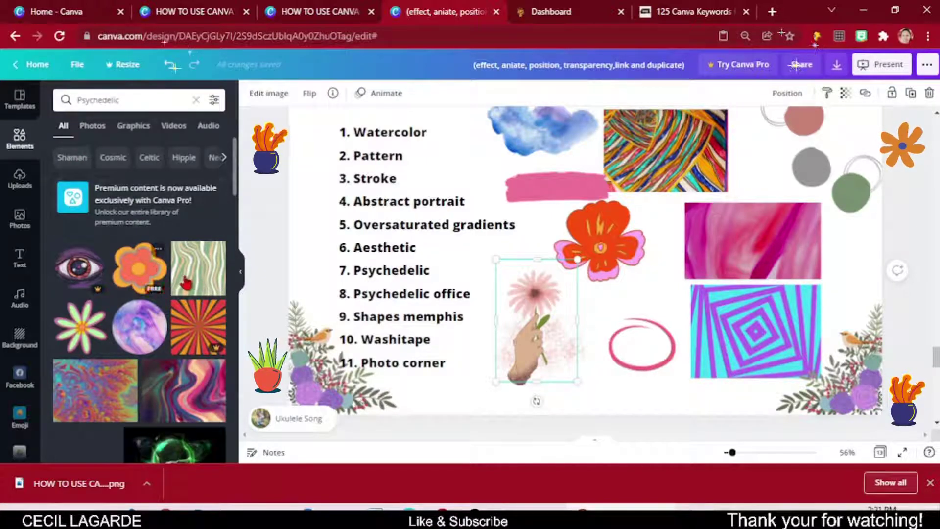
pyautogui.scroll(-3, 186, 289)
pyautogui.moveTo(183, 389)
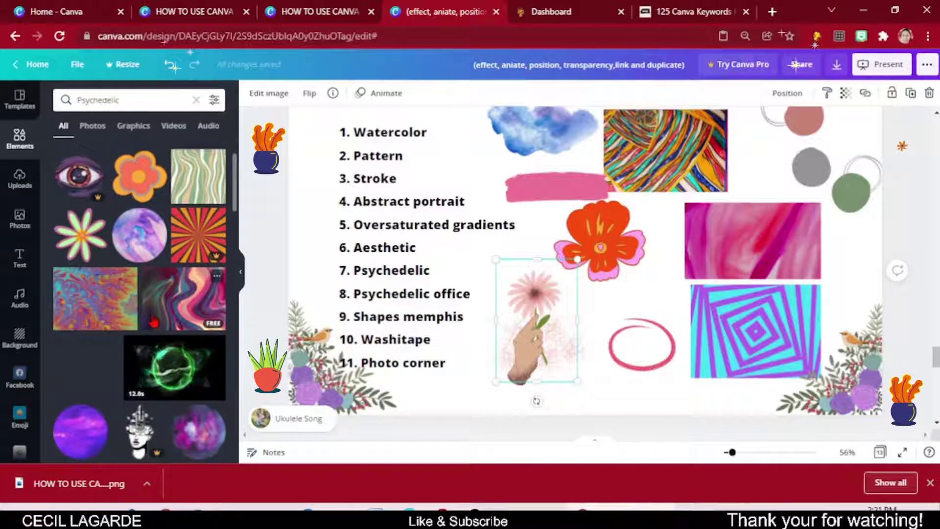
pyautogui.scroll(-2, 153, 321)
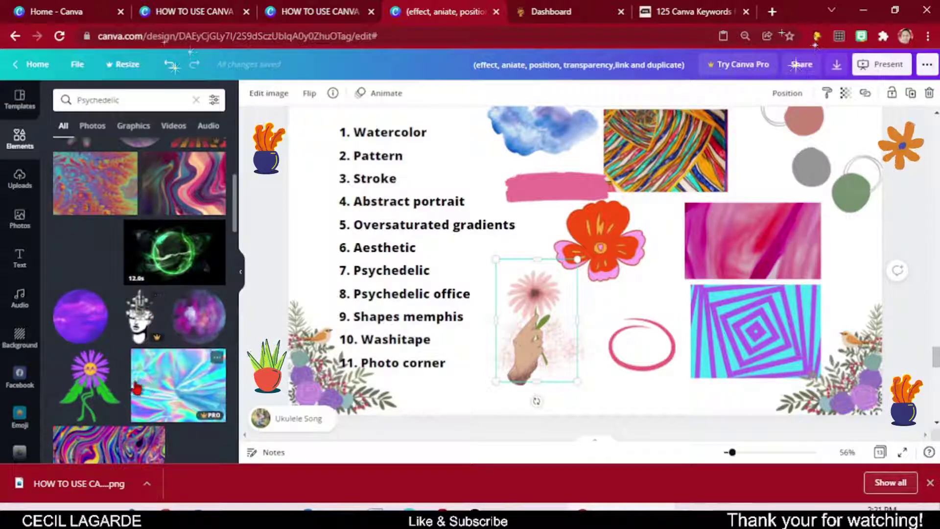
pyautogui.scroll(-2, 98, 386)
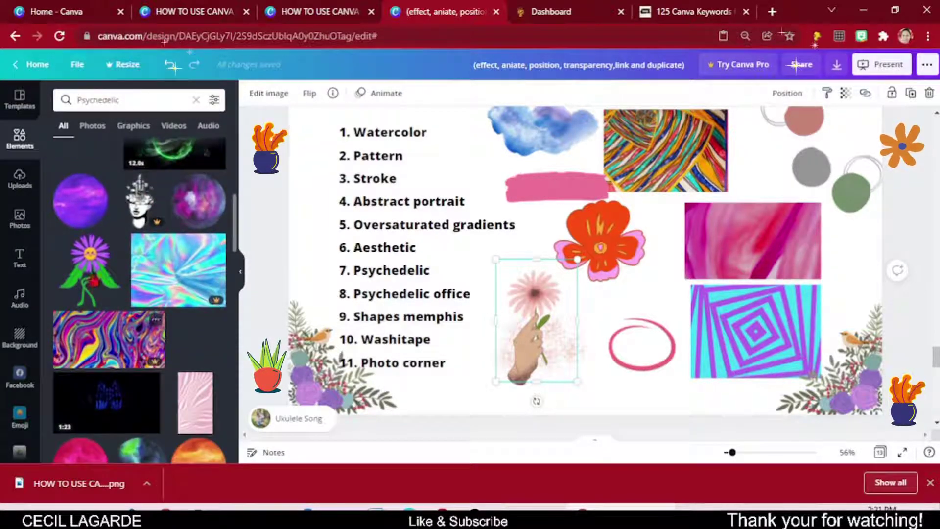
pyautogui.click(587, 206)
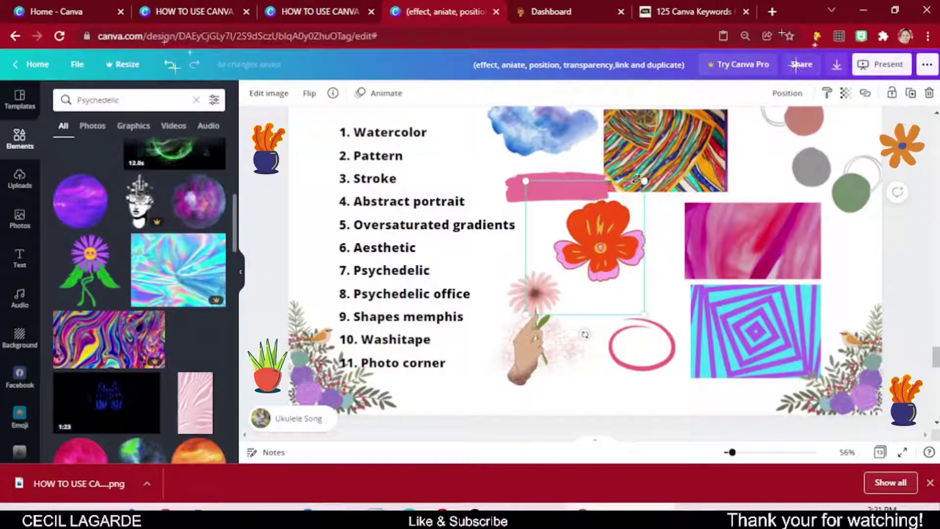
pyautogui.moveTo(645, 178); pyautogui.dragTo(606, 223)
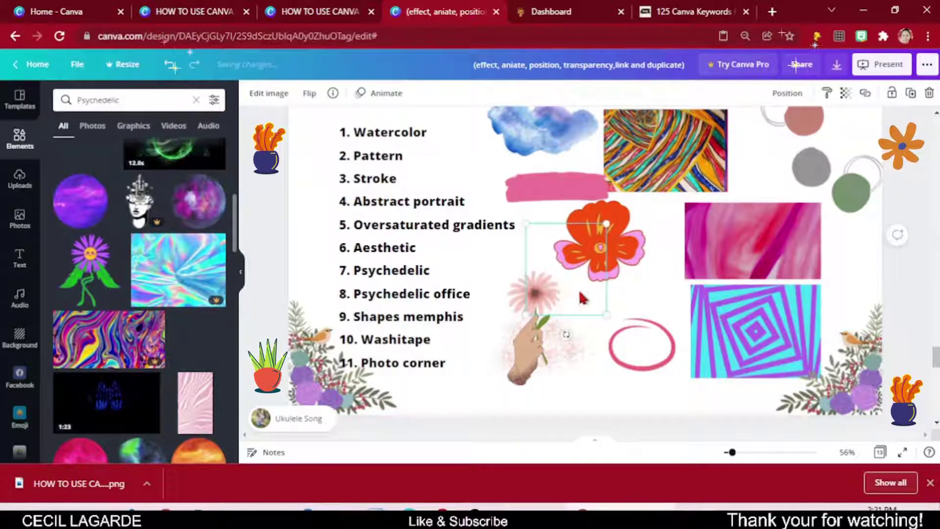
pyautogui.click(531, 318)
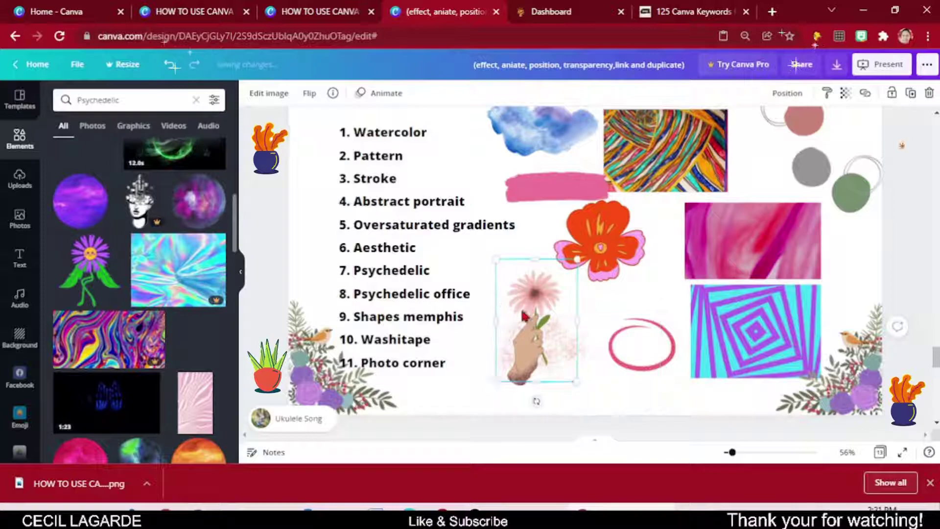
pyautogui.moveTo(523, 316); pyautogui.dragTo(524, 274)
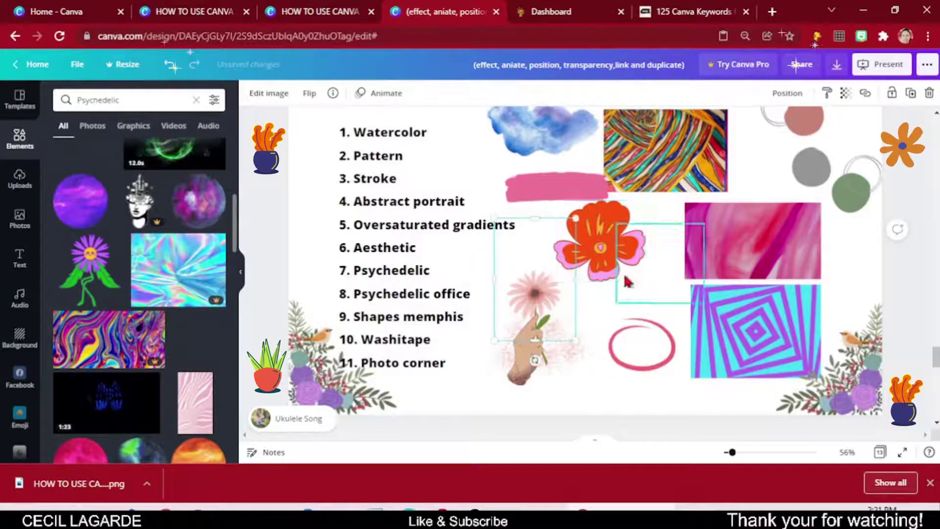
# Scroll to the keywords 12–21 page and highlight 'Brutalist' in the list.
pyautogui.scroll(-3, 93, 284)
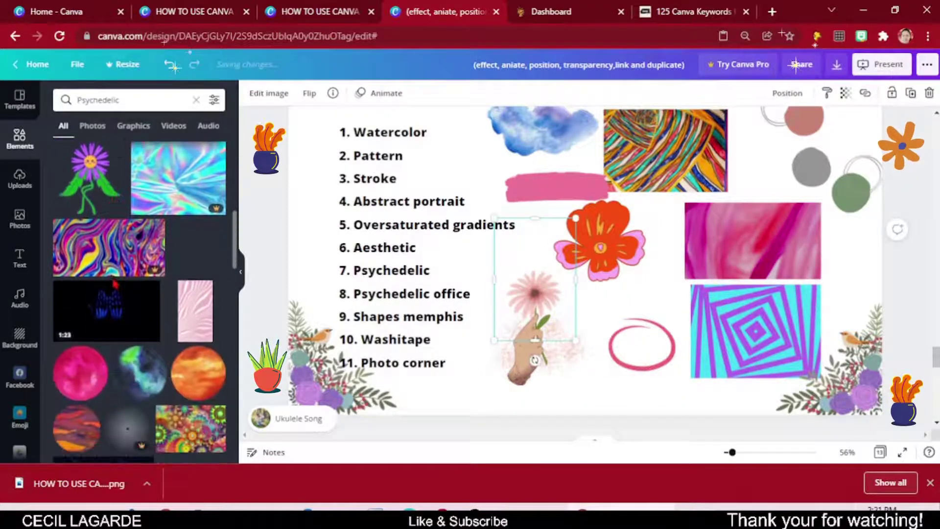
pyautogui.scroll(-2, 592, 340)
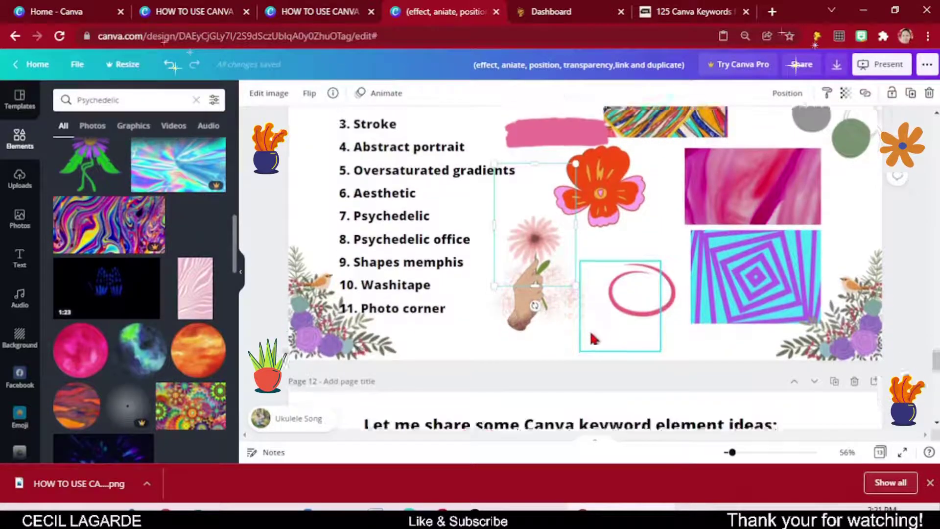
pyautogui.scroll(-2, 582, 337)
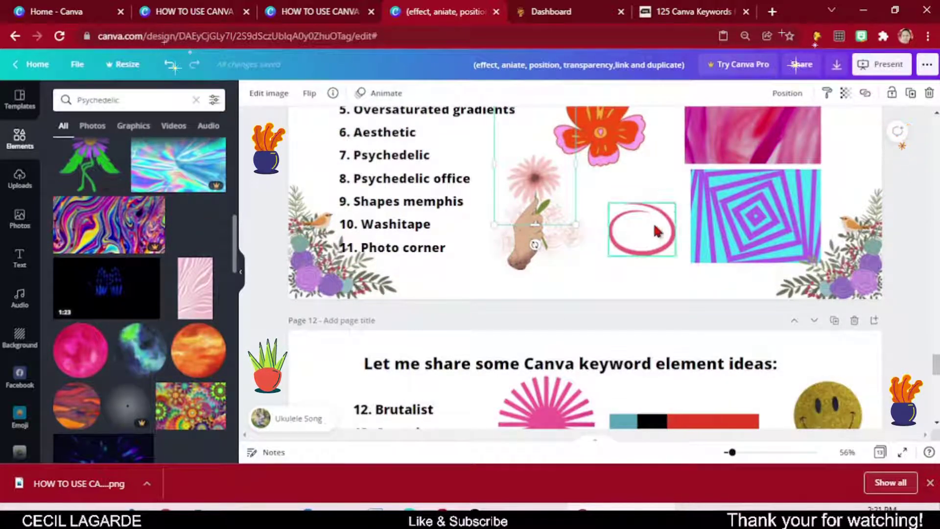
pyautogui.scroll(2, 505, 317)
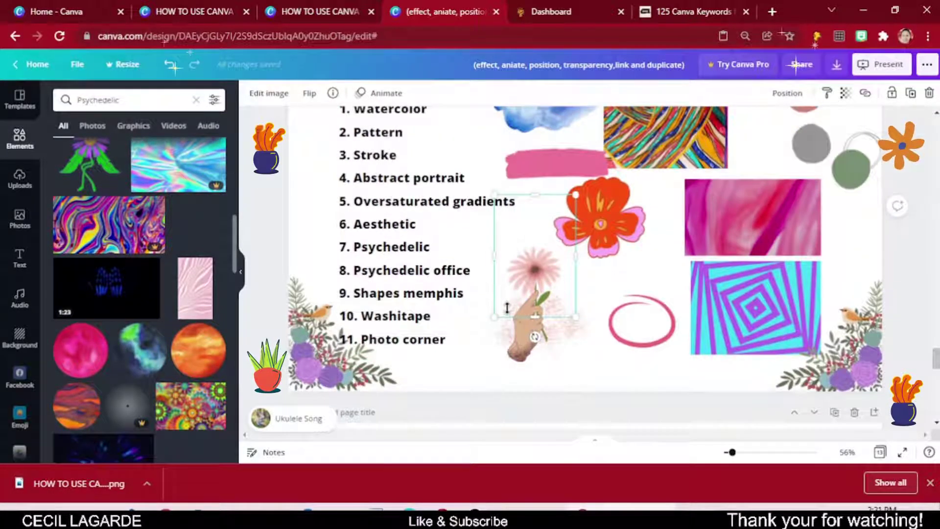
pyautogui.scroll(-1, 505, 307)
pyautogui.scroll(-1, 509, 314)
pyautogui.scroll(-2, 509, 313)
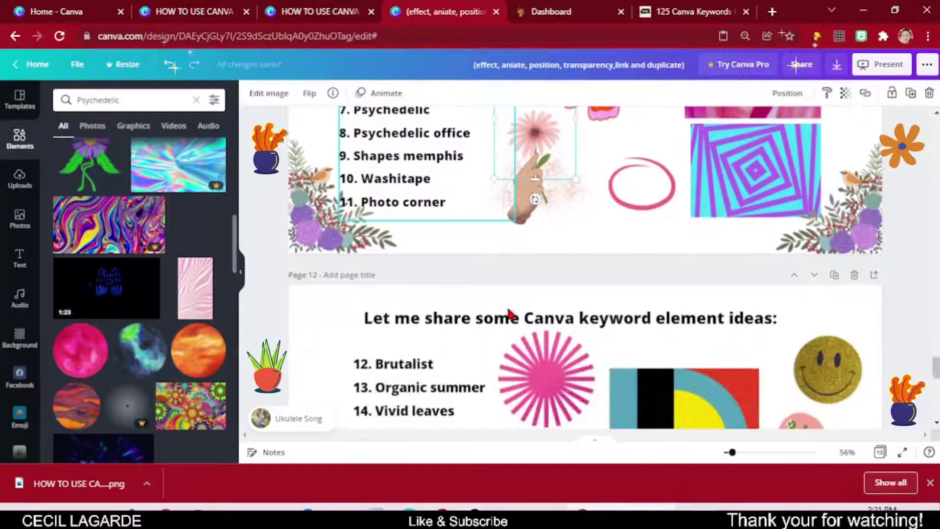
pyautogui.scroll(-4, 509, 313)
pyautogui.scroll(-2, 519, 318)
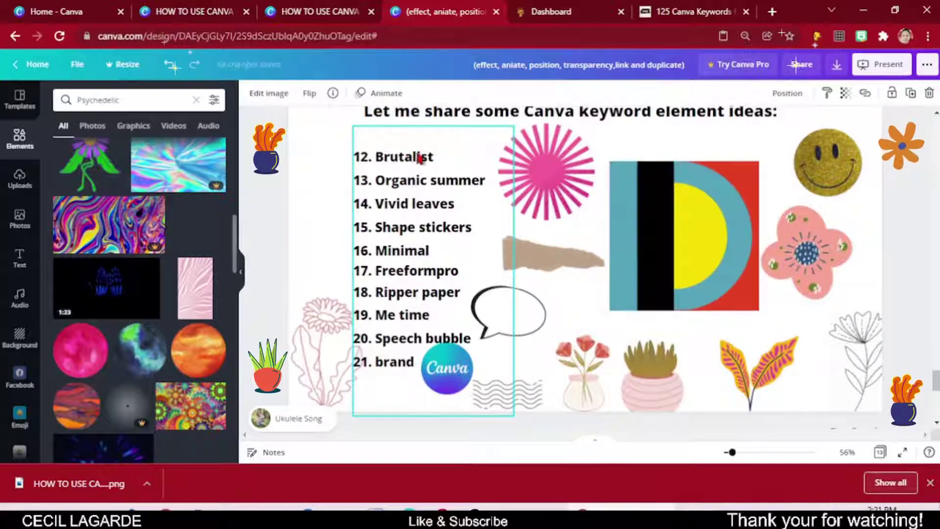
pyautogui.click(434, 157)
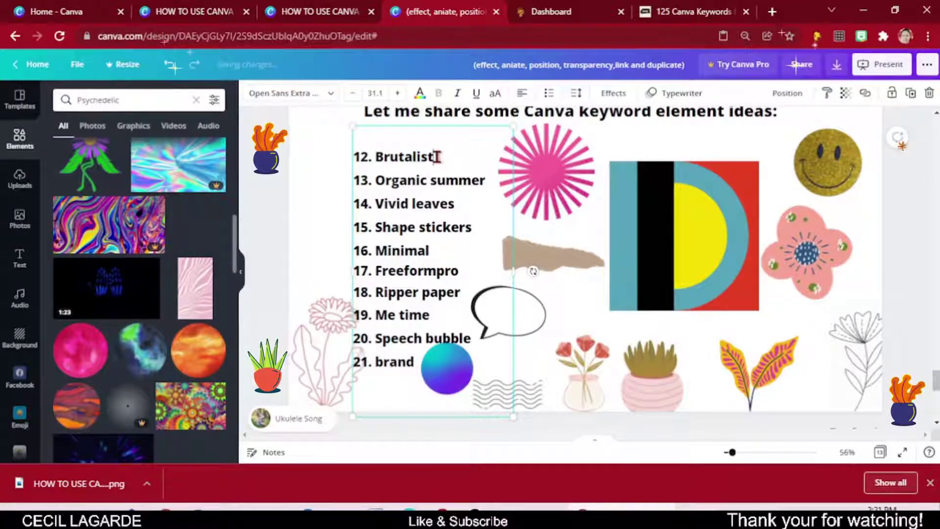
pyautogui.moveTo(404, 156); pyautogui.dragTo(372, 156)
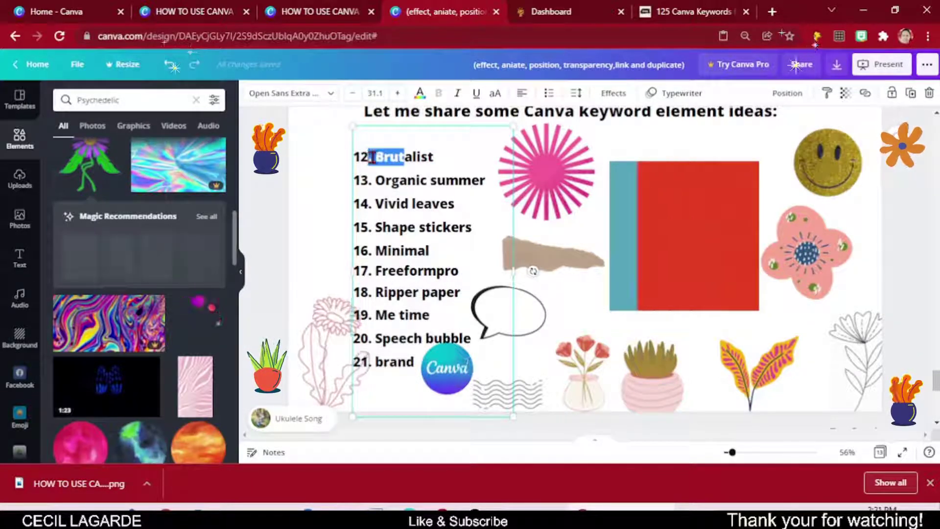
# Replace the 'Psychedelic' Elements search with 'Brutalist' and run it.
pyautogui.click(148, 99)
pyautogui.press('BackSpace')
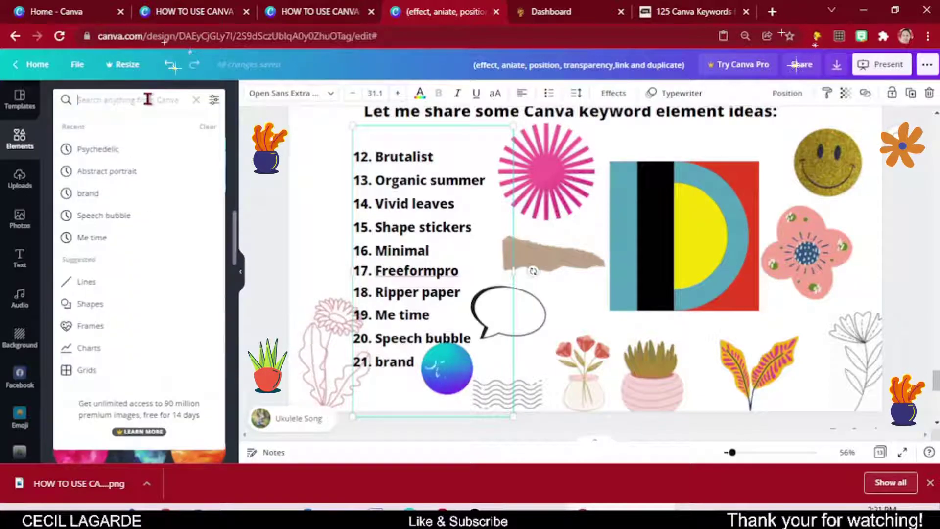
pyautogui.write('Brutal')
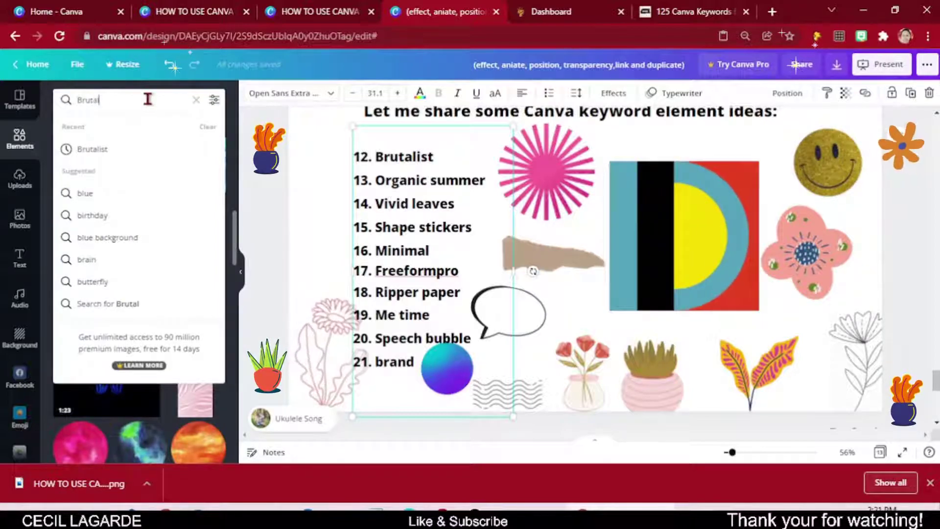
pyautogui.write('ist')
pyautogui.press('Return')
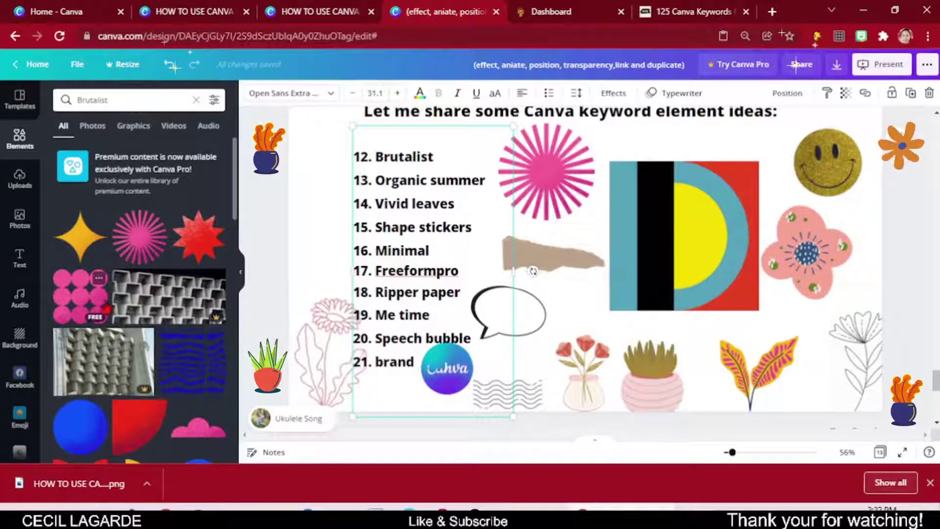
pyautogui.scroll(-1, 117, 270)
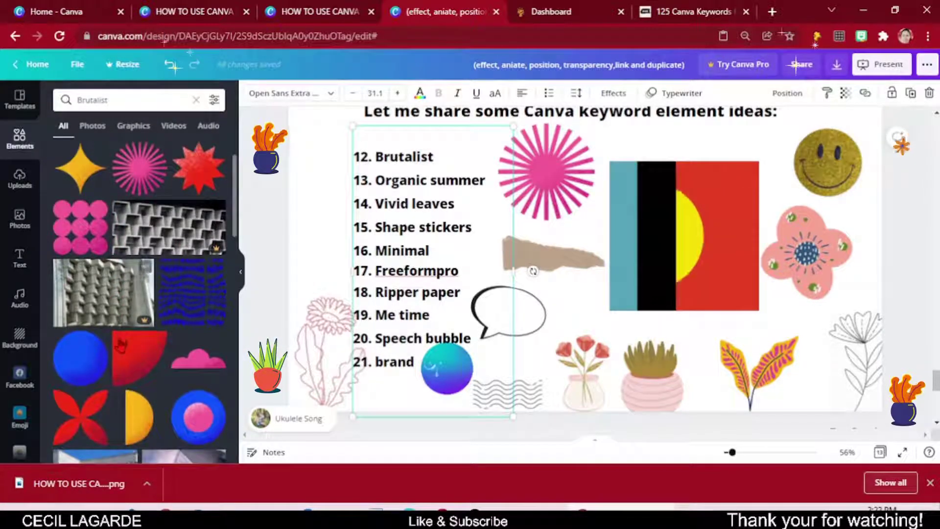
pyautogui.scroll(-2, 122, 353)
pyautogui.scroll(-2, 123, 352)
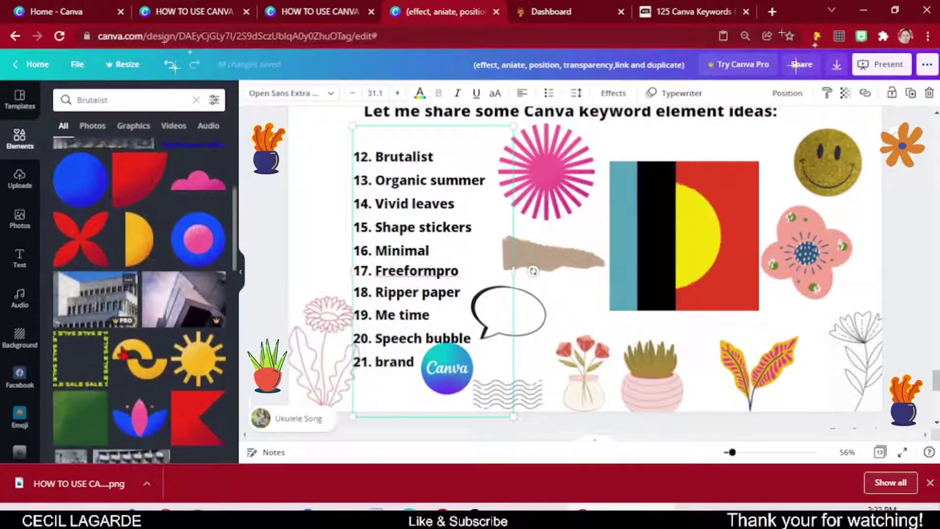
pyautogui.scroll(2, 145, 391)
pyautogui.scroll(2, 146, 391)
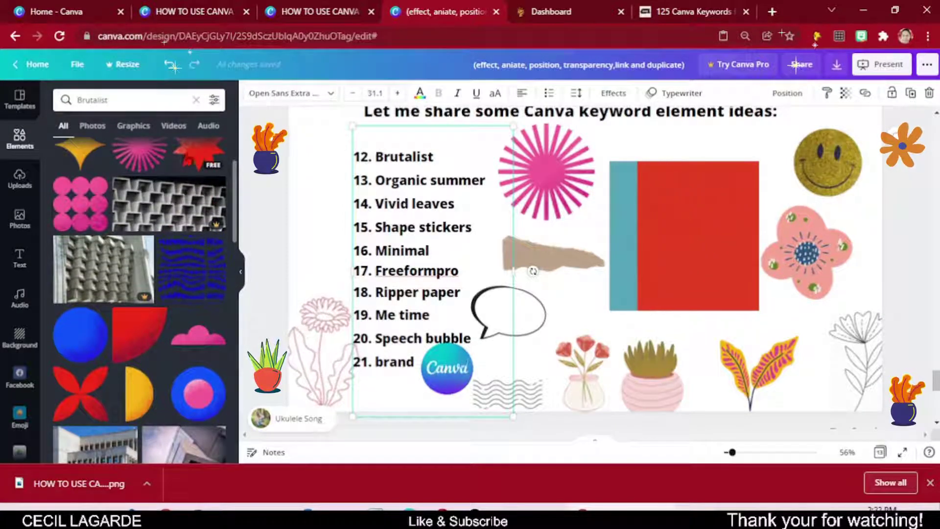
pyautogui.scroll(-2, 191, 313)
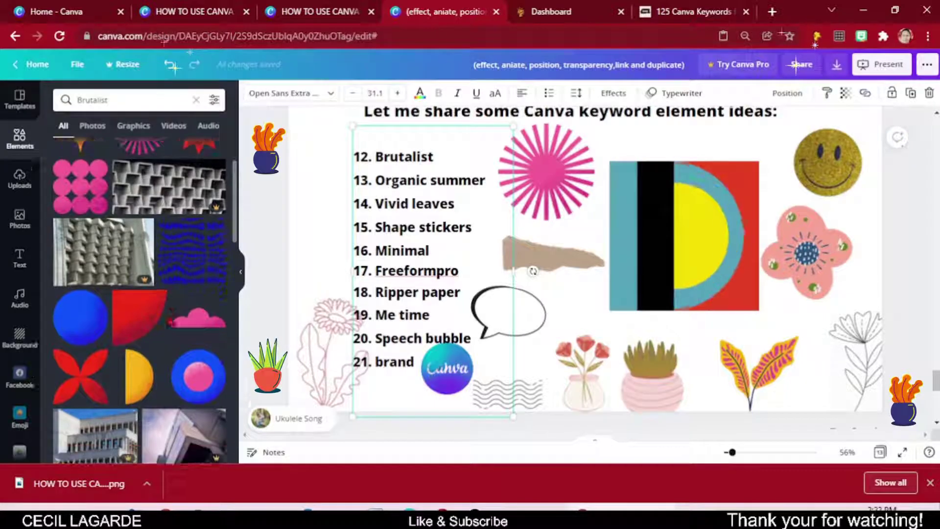
pyautogui.scroll(-2, 193, 316)
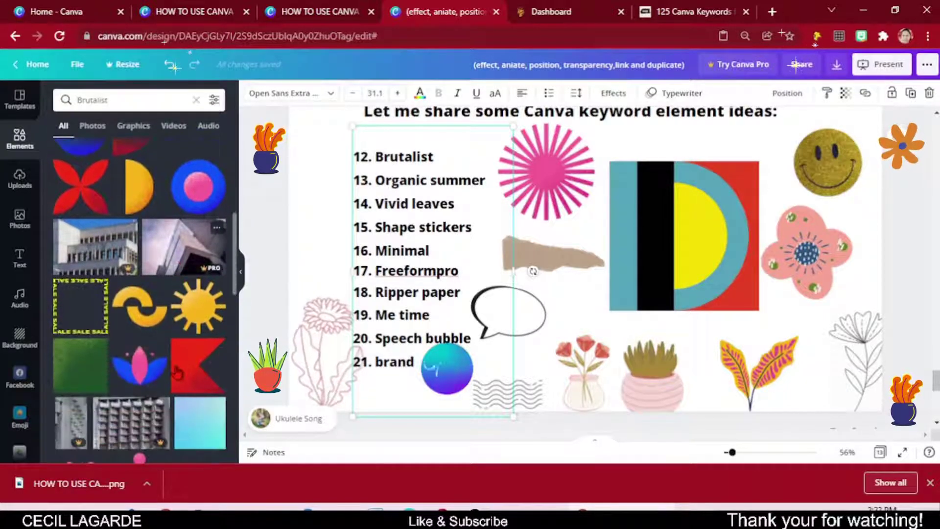
pyautogui.scroll(-1, 186, 343)
pyautogui.scroll(-2, 177, 376)
pyautogui.scroll(-2, 177, 376)
pyautogui.scroll(-1, 162, 367)
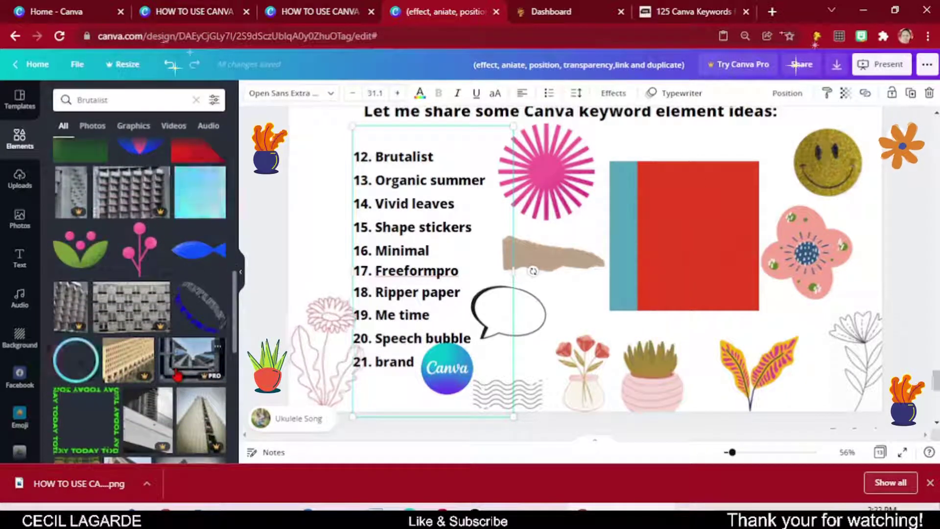
pyautogui.scroll(-2, 131, 356)
pyautogui.scroll(-2, 129, 363)
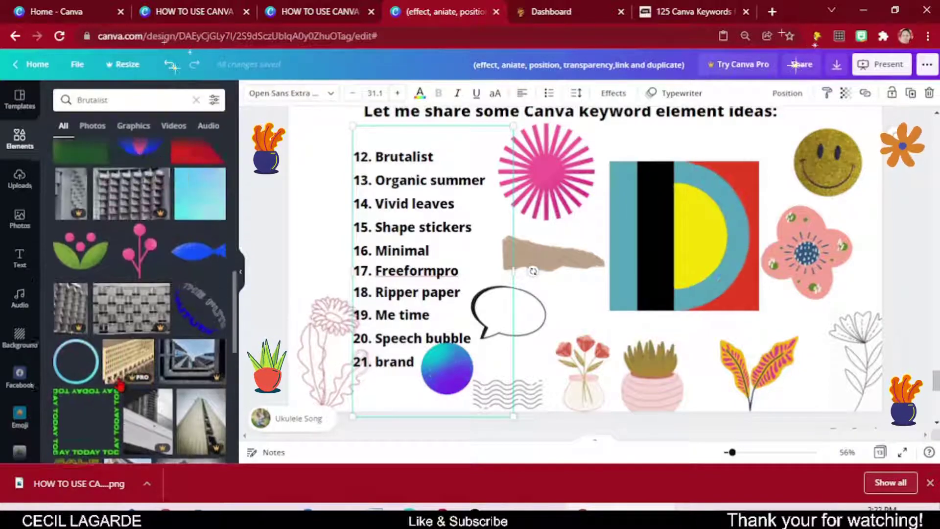
pyautogui.scroll(-2, 124, 372)
pyautogui.scroll(-2, 120, 384)
pyautogui.scroll(2, 179, 377)
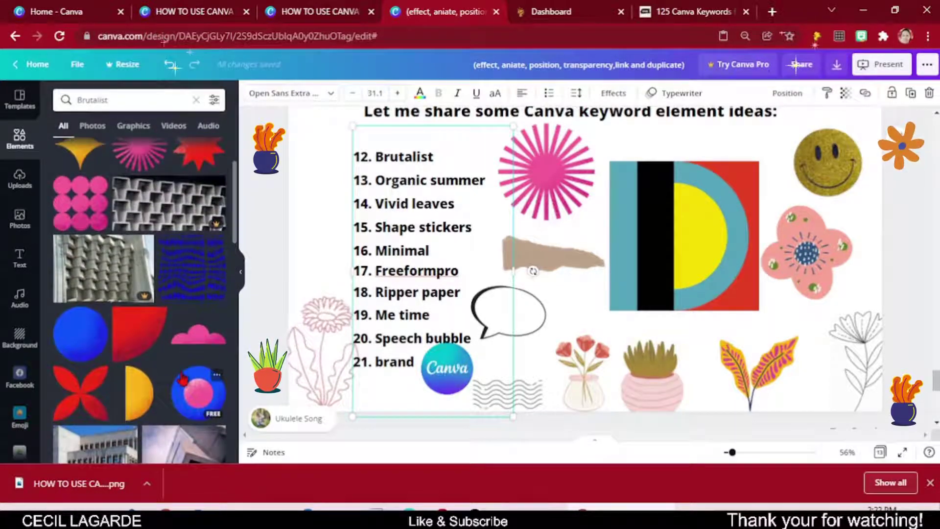
pyautogui.scroll(-1, 197, 387)
pyautogui.scroll(-1, 190, 362)
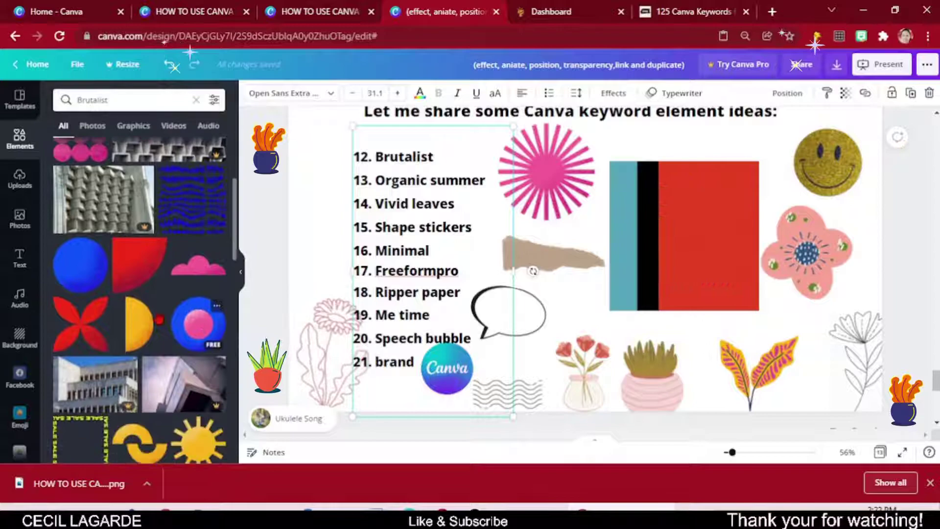
# Add the blue circle with pink centre from Brutalist results, shrinking it beside the speech bubble.
pyautogui.click(187, 337)
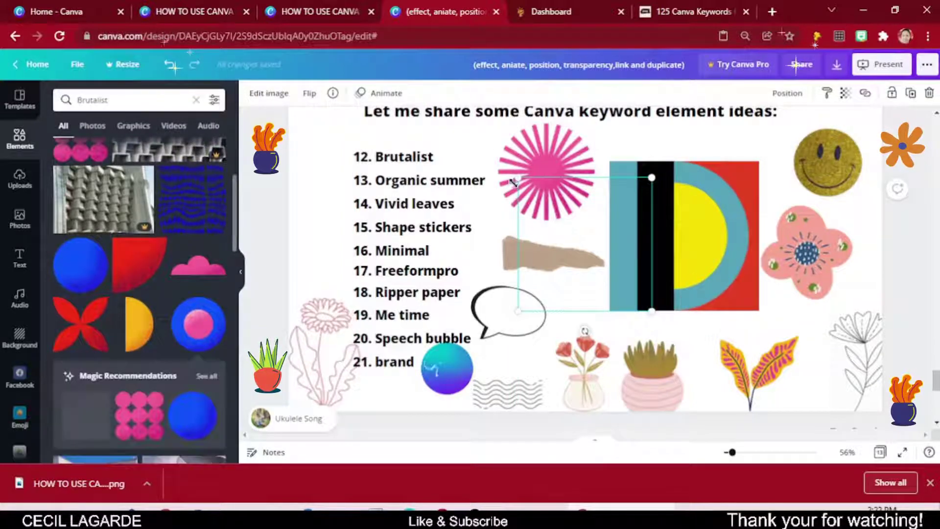
pyautogui.moveTo(528, 193)
pyautogui.mouseDown()
pyautogui.moveTo(603, 270)
pyautogui.moveTo(548, 294)
pyautogui.mouseUp()
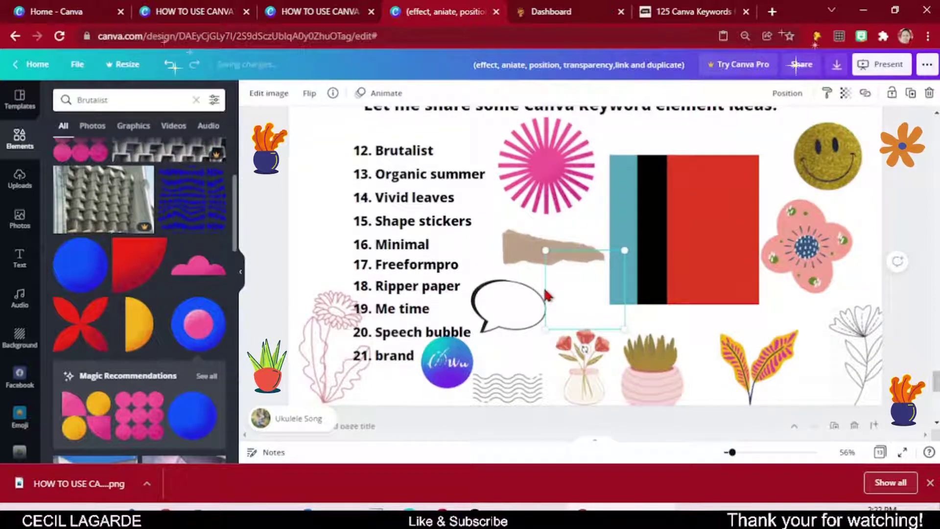
pyautogui.scroll(-1, 548, 294)
pyautogui.scroll(1, 546, 294)
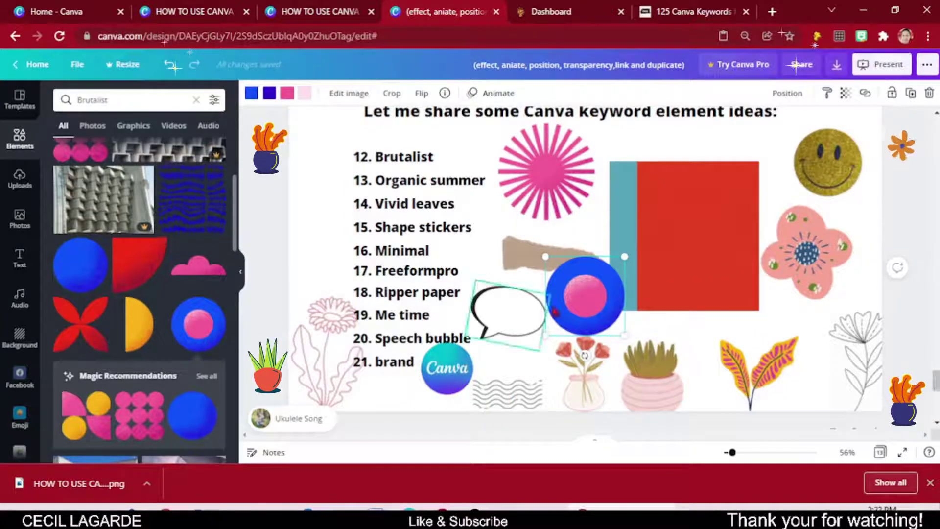
pyautogui.moveTo(618, 255); pyautogui.dragTo(594, 285)
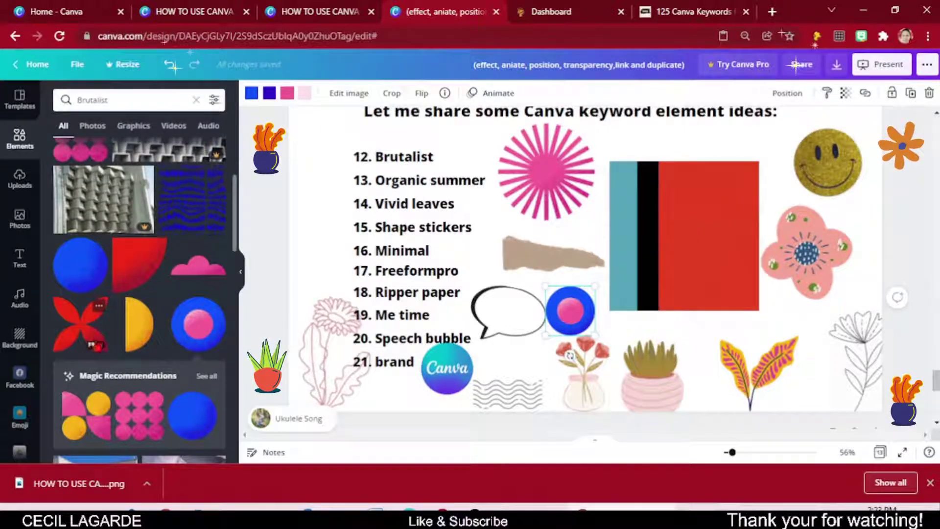
pyautogui.scroll(-1, 98, 343)
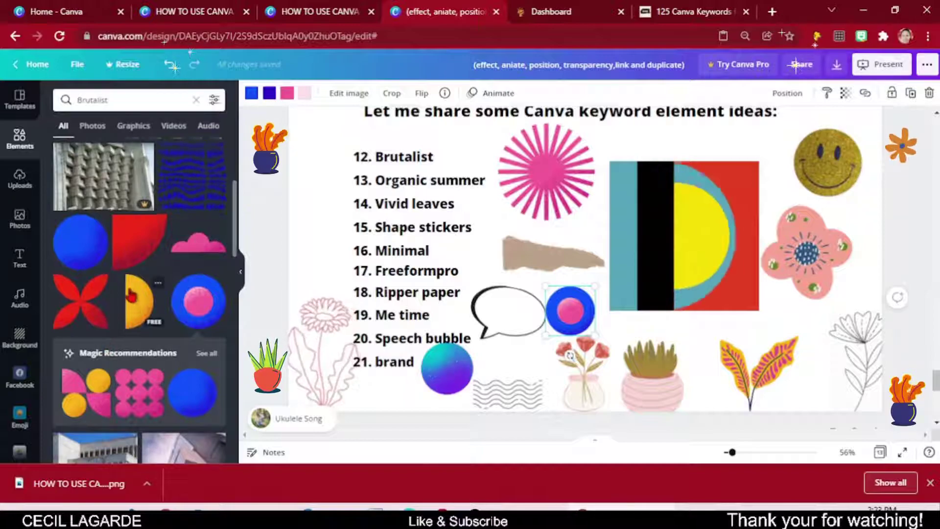
pyautogui.press('Escape')
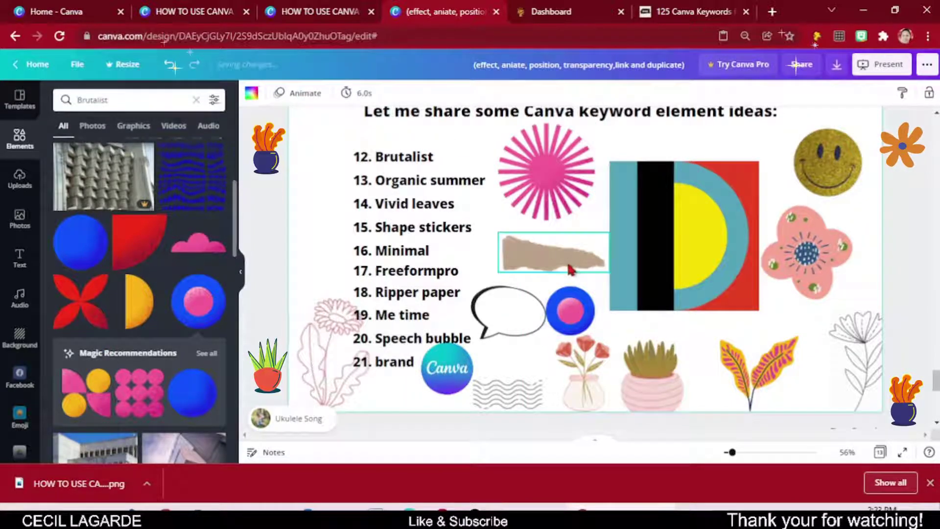
pyautogui.scroll(-1, 539, 235)
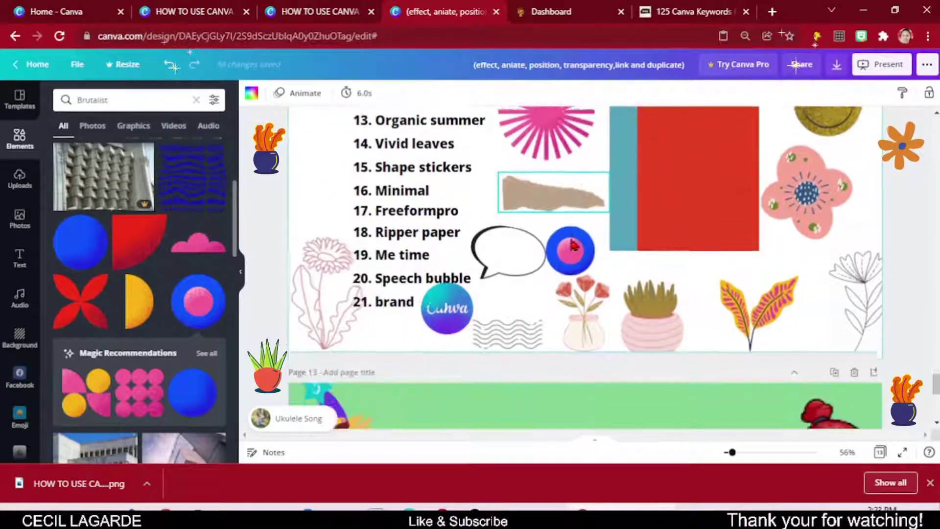
pyautogui.scroll(2, 573, 244)
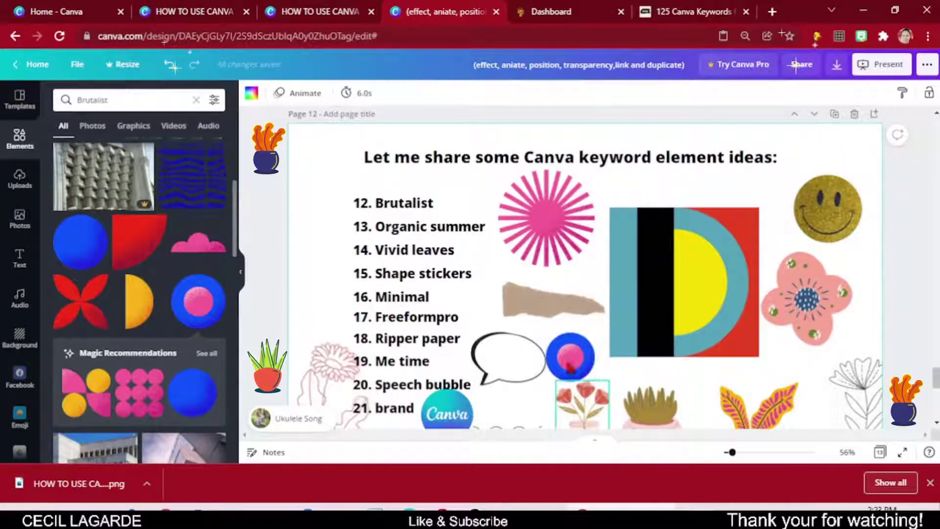
pyautogui.scroll(-1, 560, 347)
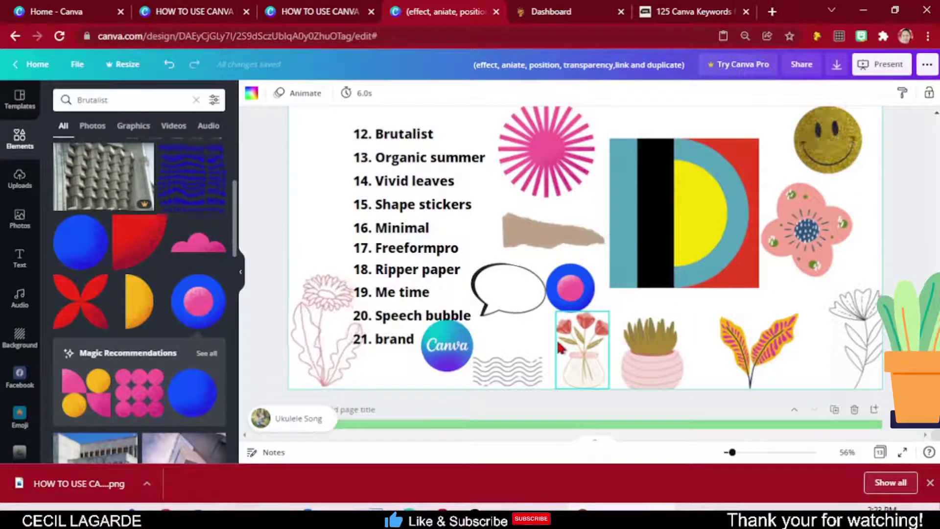
pyautogui.scroll(1, 560, 347)
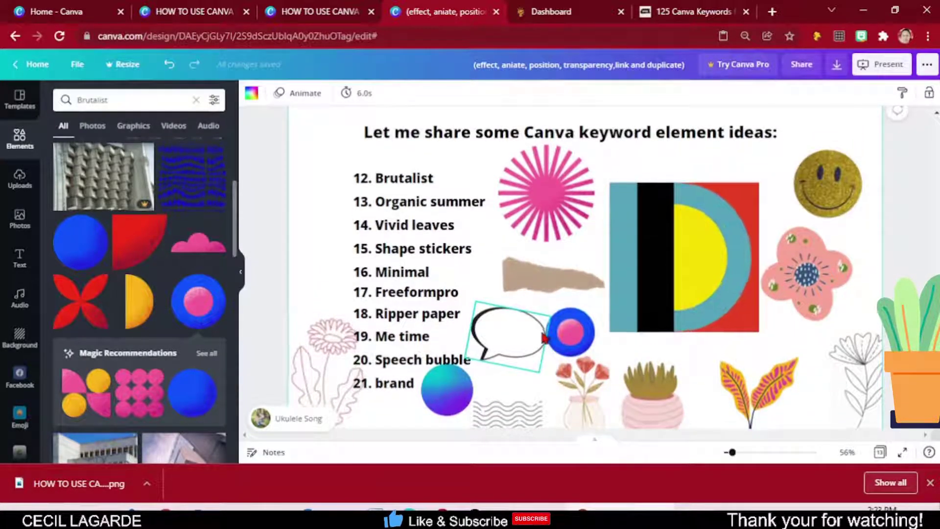
pyautogui.scroll(-1, 545, 338)
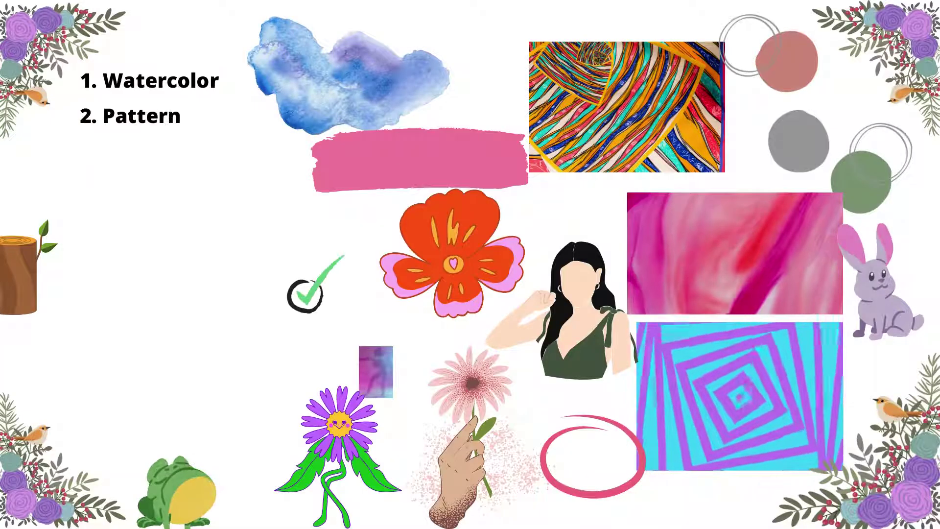